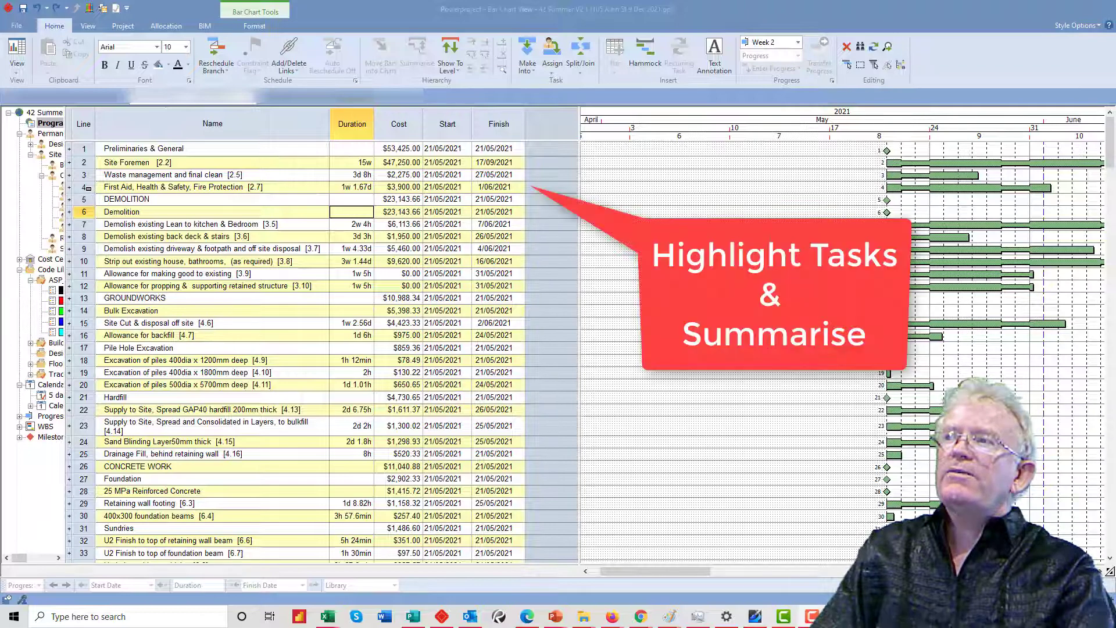
Replace the Preliminaries & General heading line with a summary of the same name grouping the three tasks below it.
drag(90, 187, 90, 162)
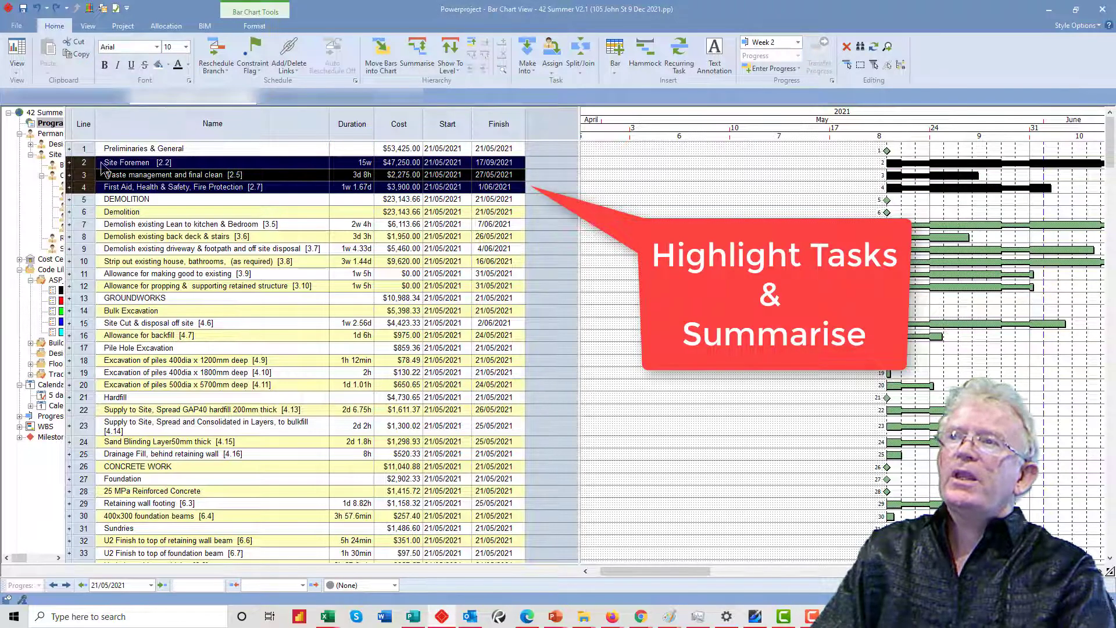
click(423, 61)
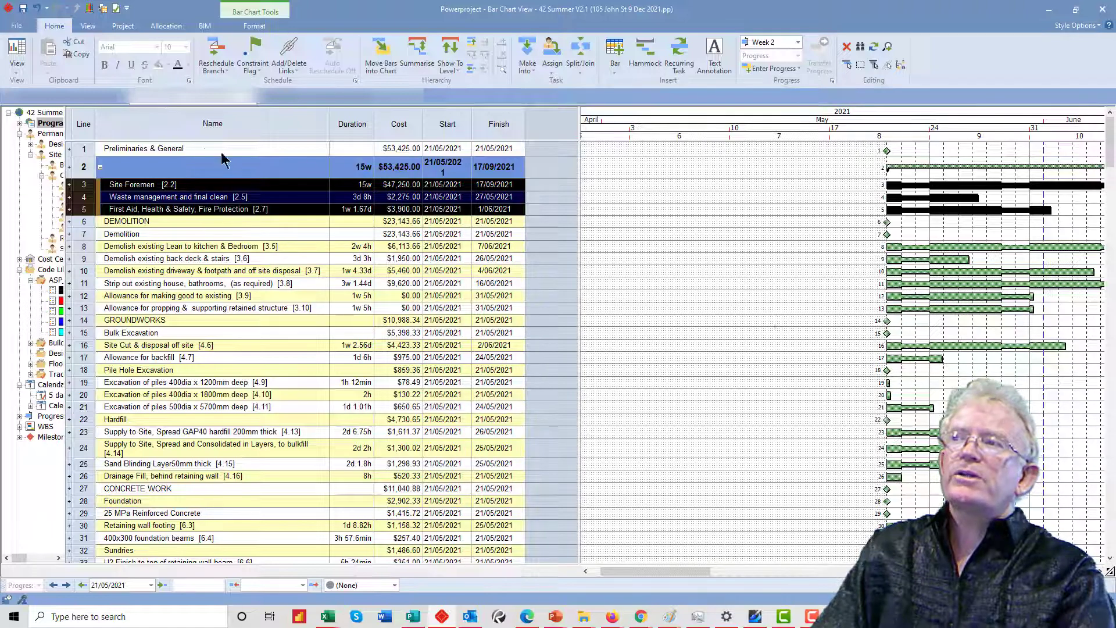
double_click(194, 149)
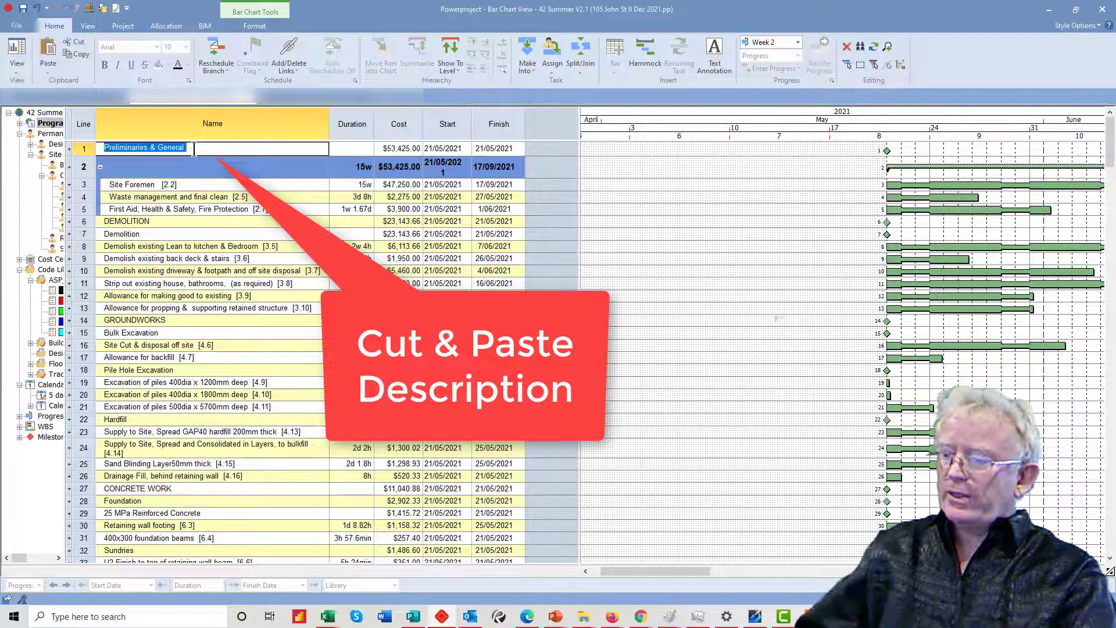
key(ctrl+x)
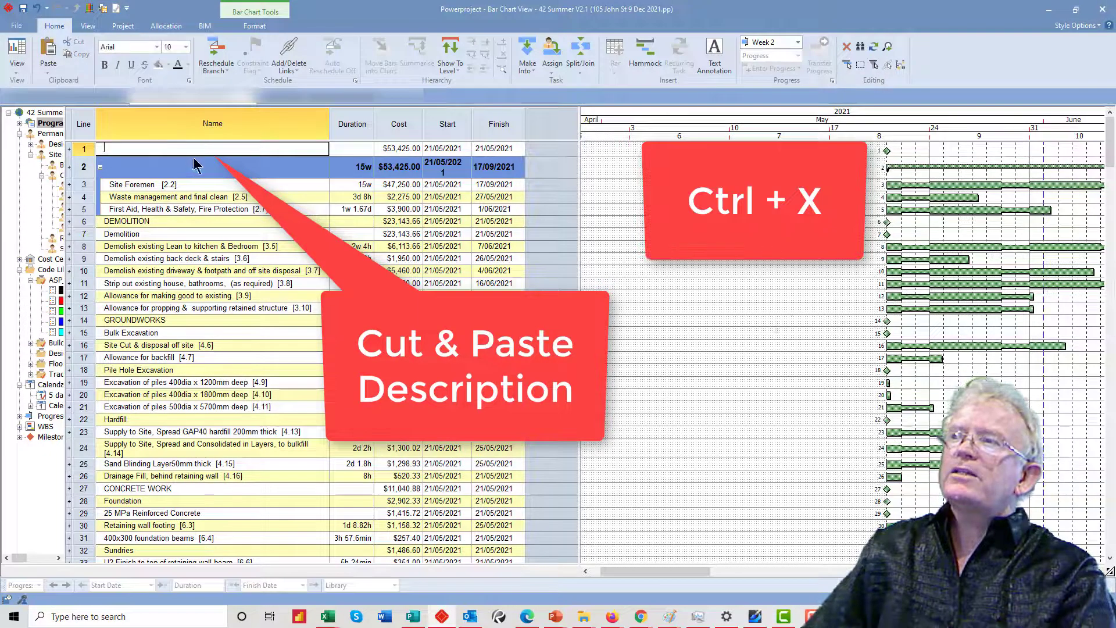
click(191, 165)
key(ctrl+v)
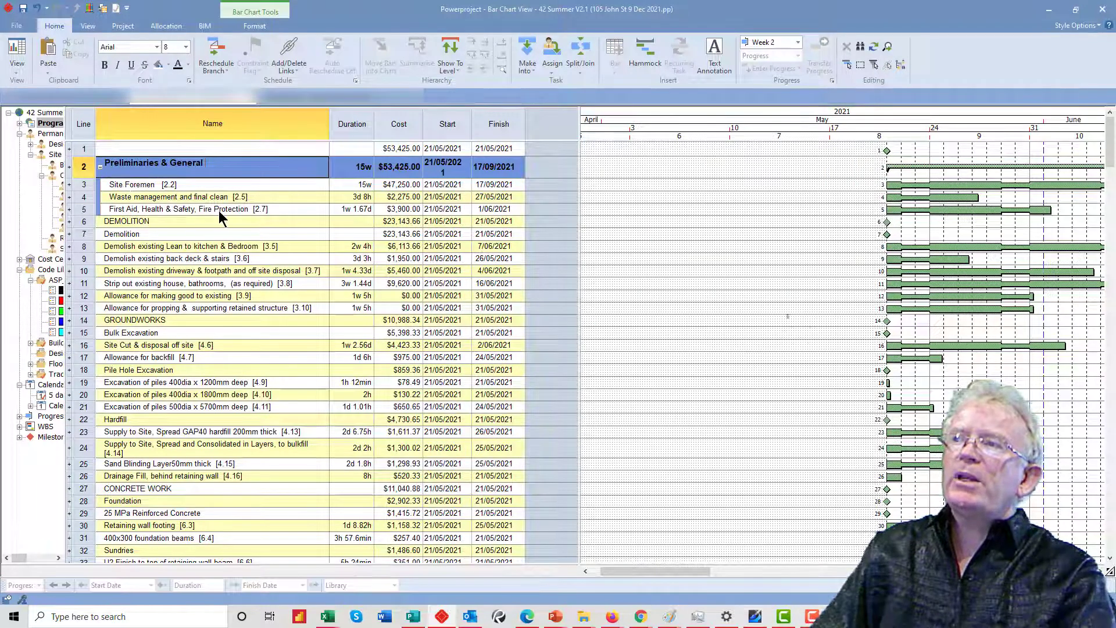
right_click(80, 149)
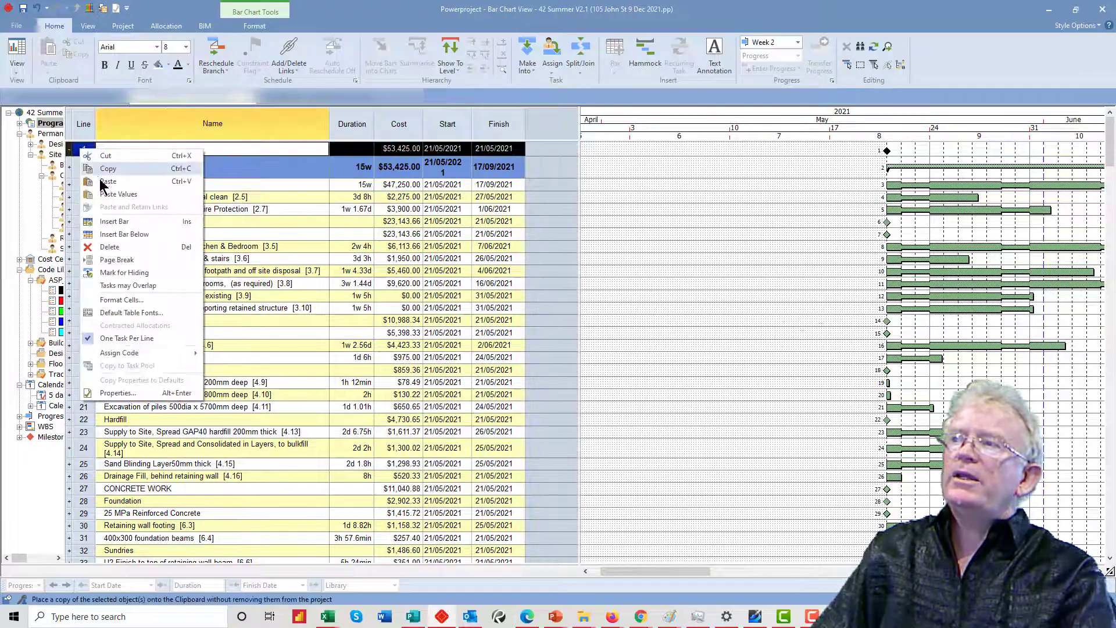
click(129, 247)
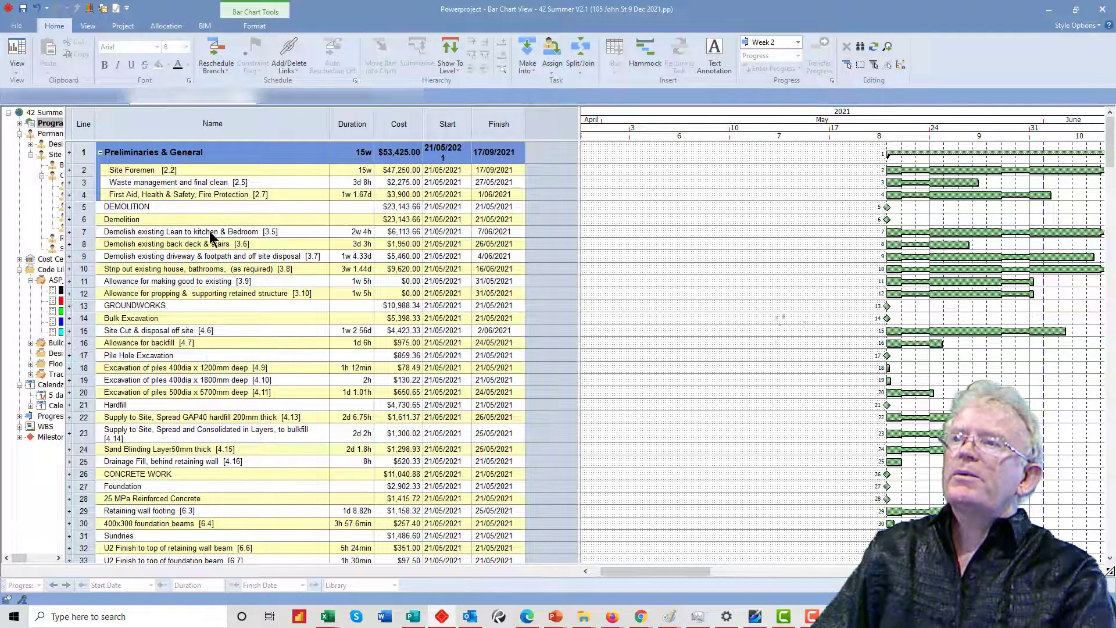
Summarise the six demolition tasks, items 3.5 to 3.10, and move the DEMOLITION heading text into the new summary's name.
click(89, 232)
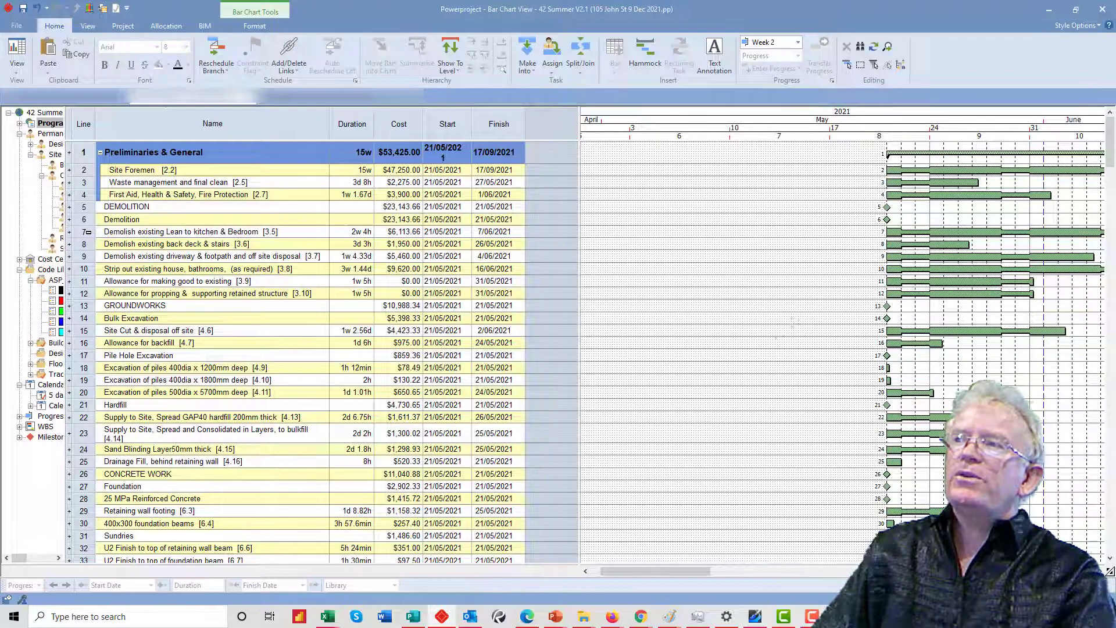
drag(89, 239, 88, 293)
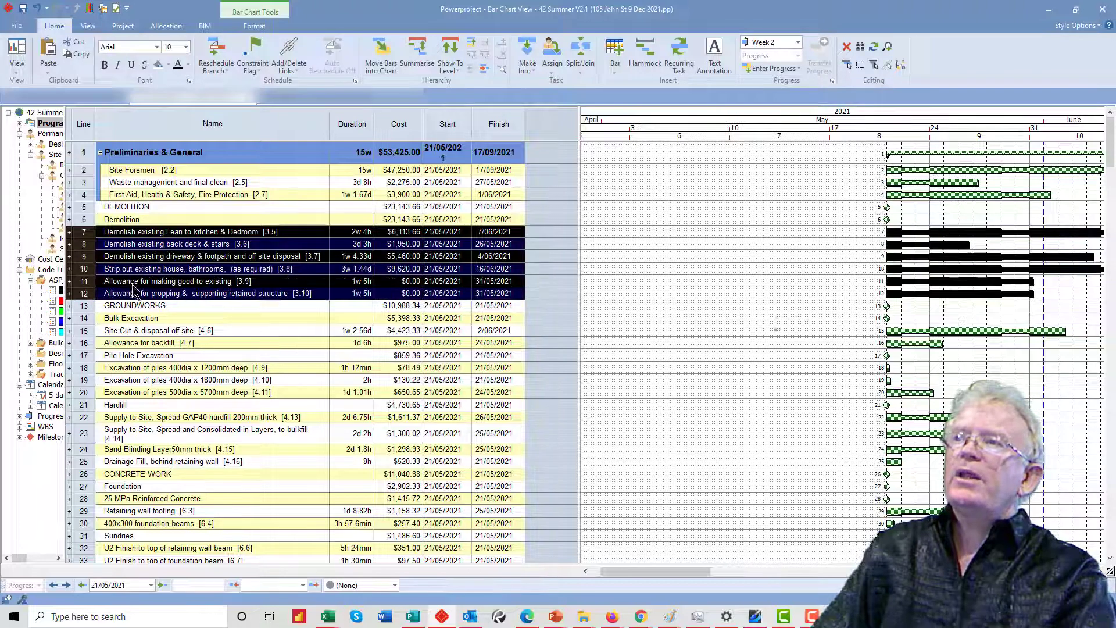
click(417, 53)
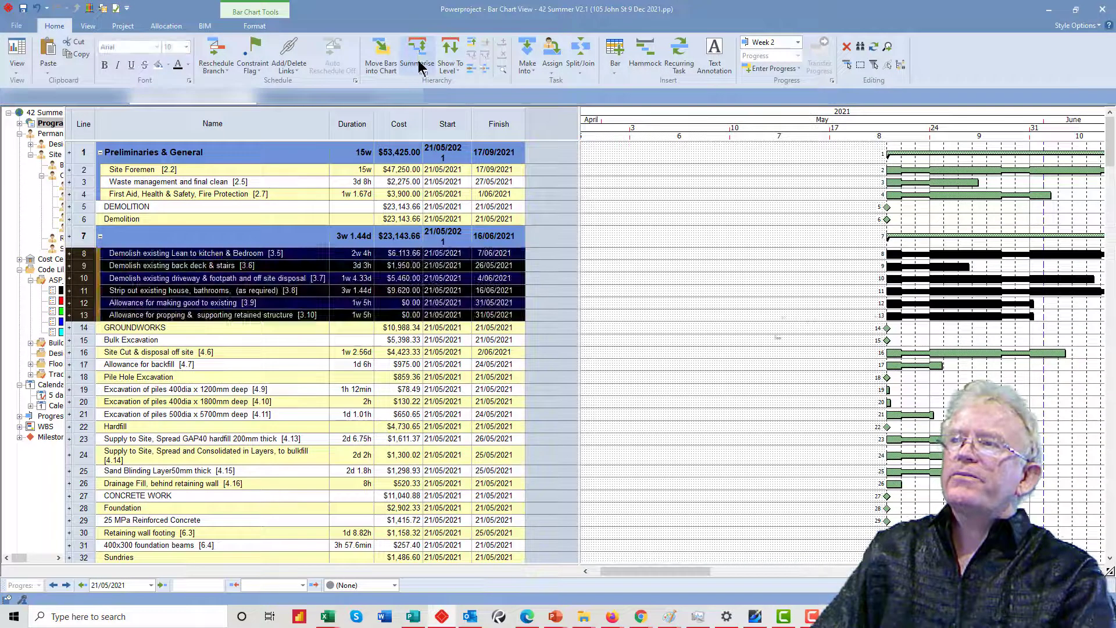
double_click(153, 209)
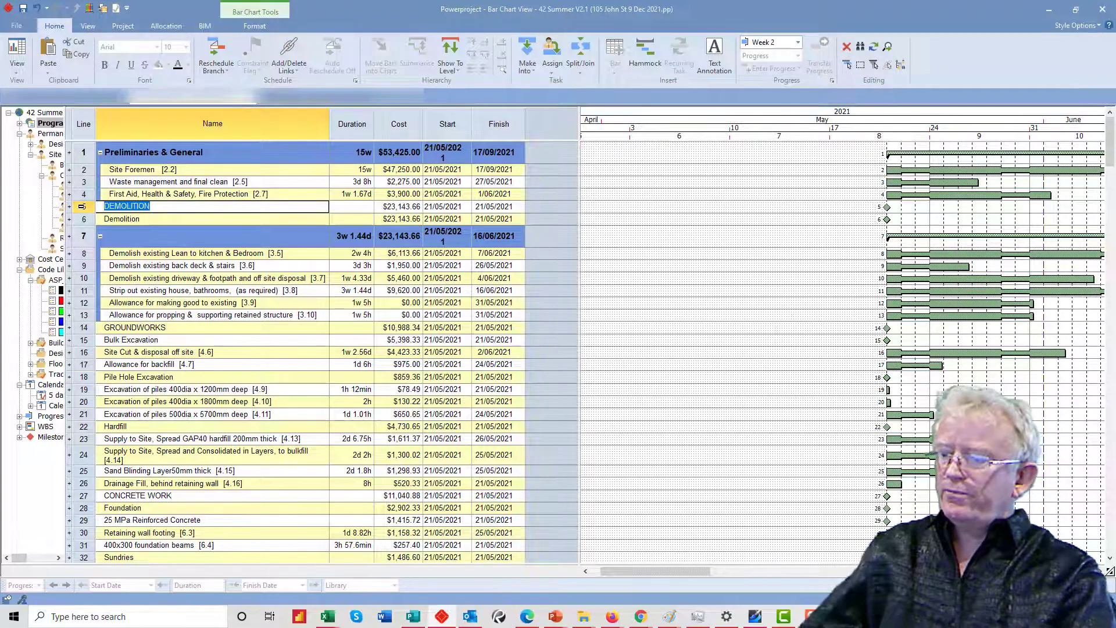
key(ctrl+x)
click(134, 236)
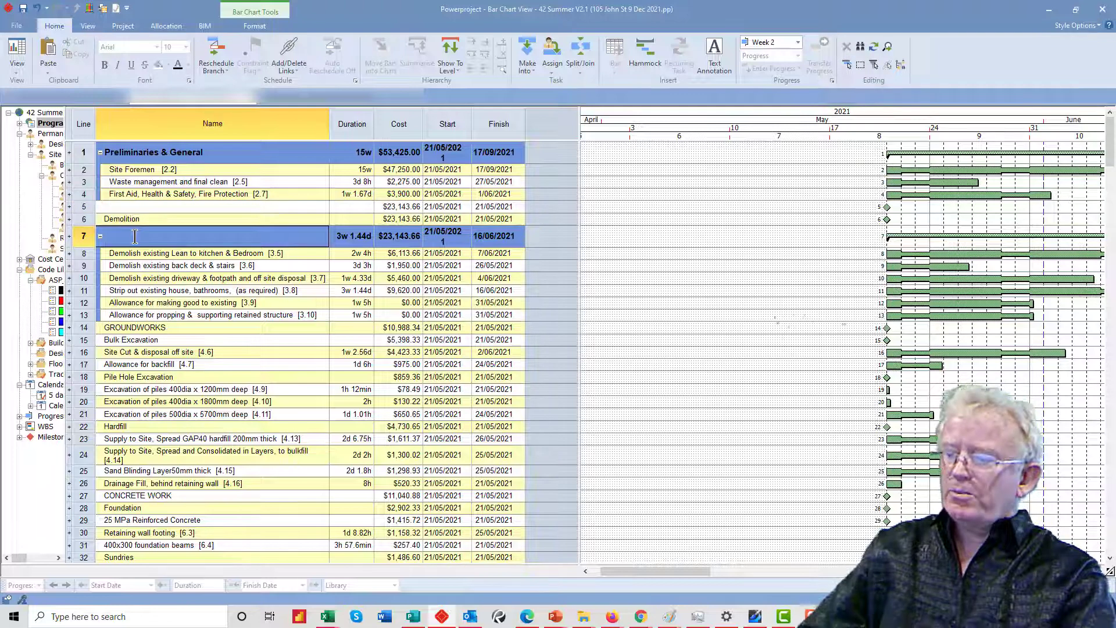
key(ctrl+v)
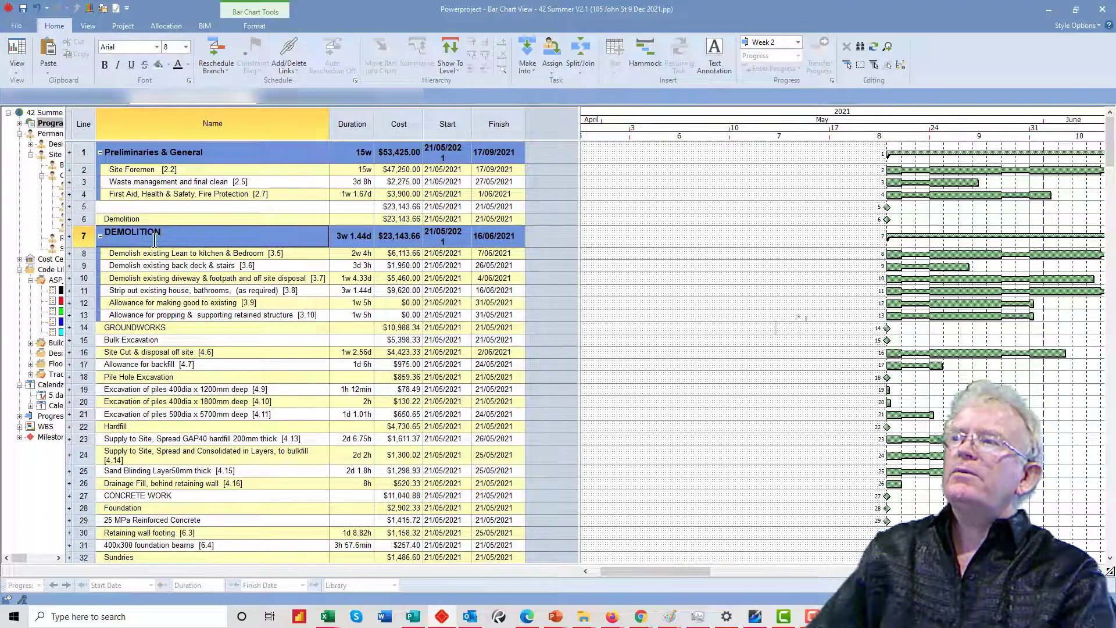
Delete the emptied heading line and the redundant Demolition line above the DEMOLITION summary.
click(82, 208)
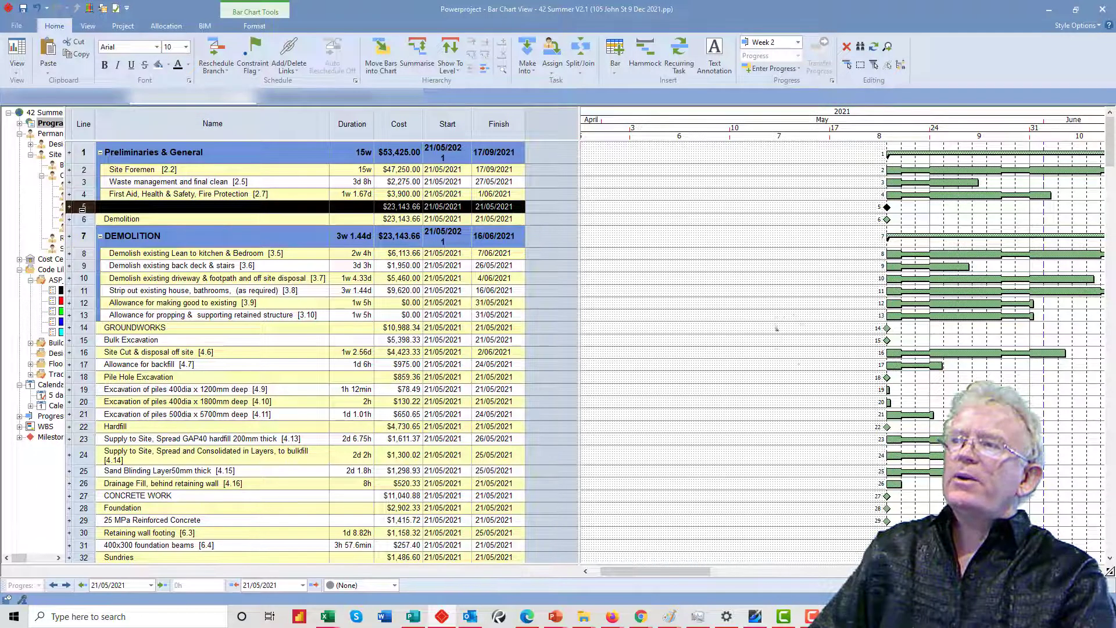
drag(83, 208, 82, 220)
right_click(83, 219)
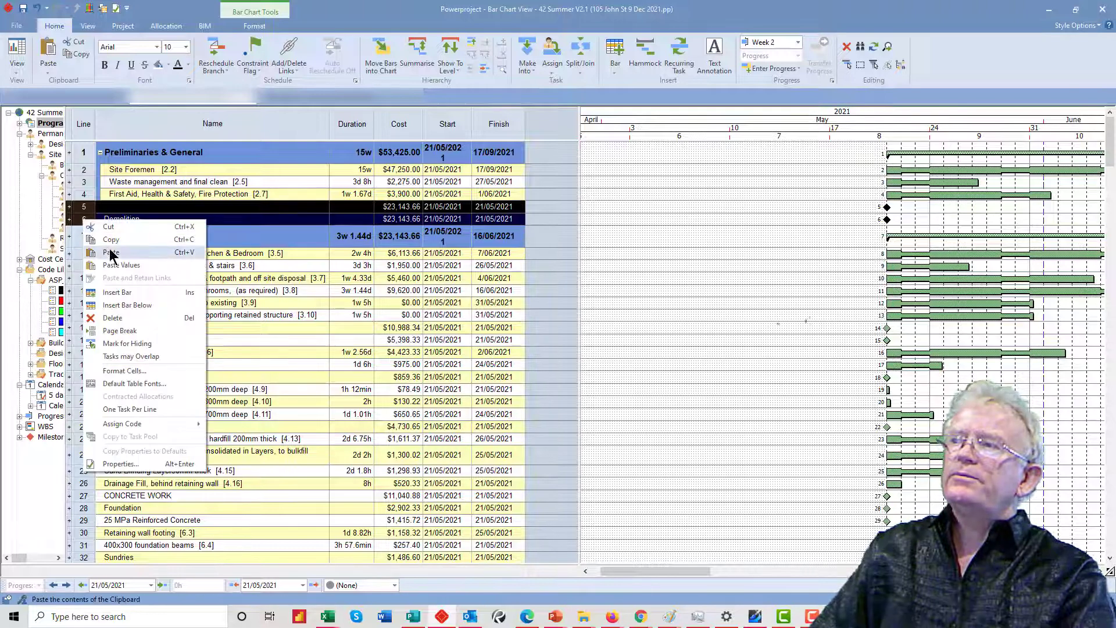
click(122, 318)
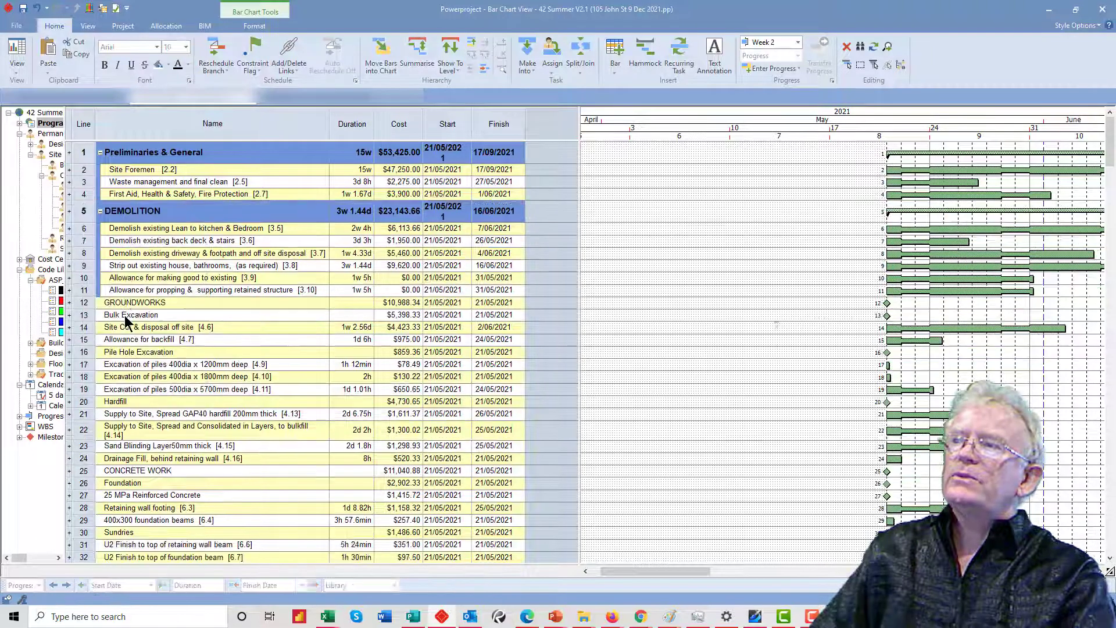
Rename the DEMOLITION summary as DEMOLITION (House).
click(172, 212)
click(172, 208)
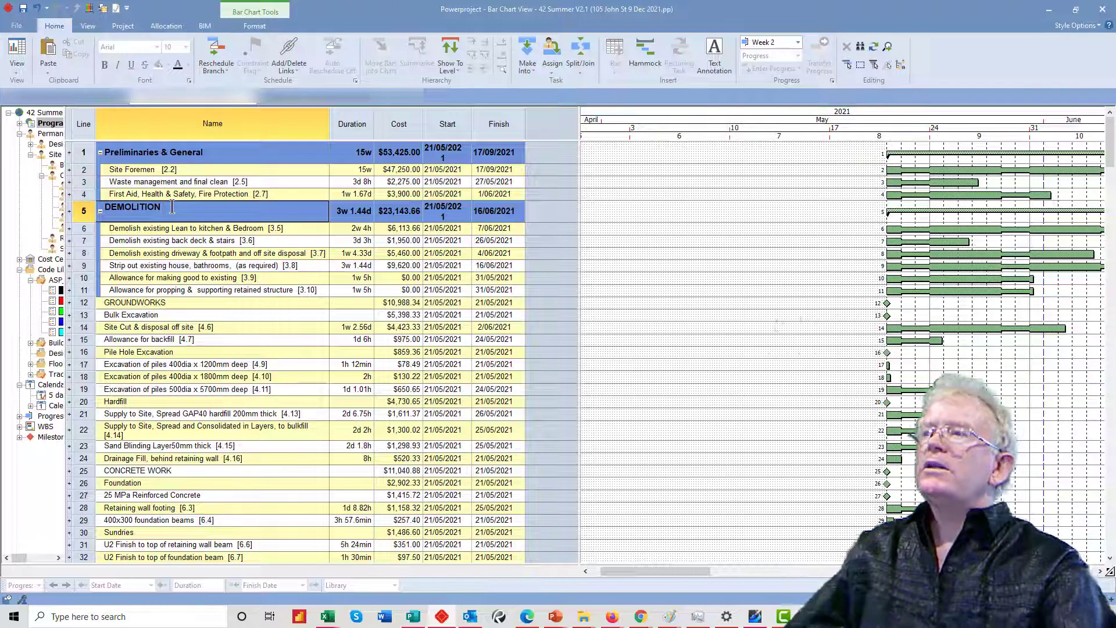
text(()
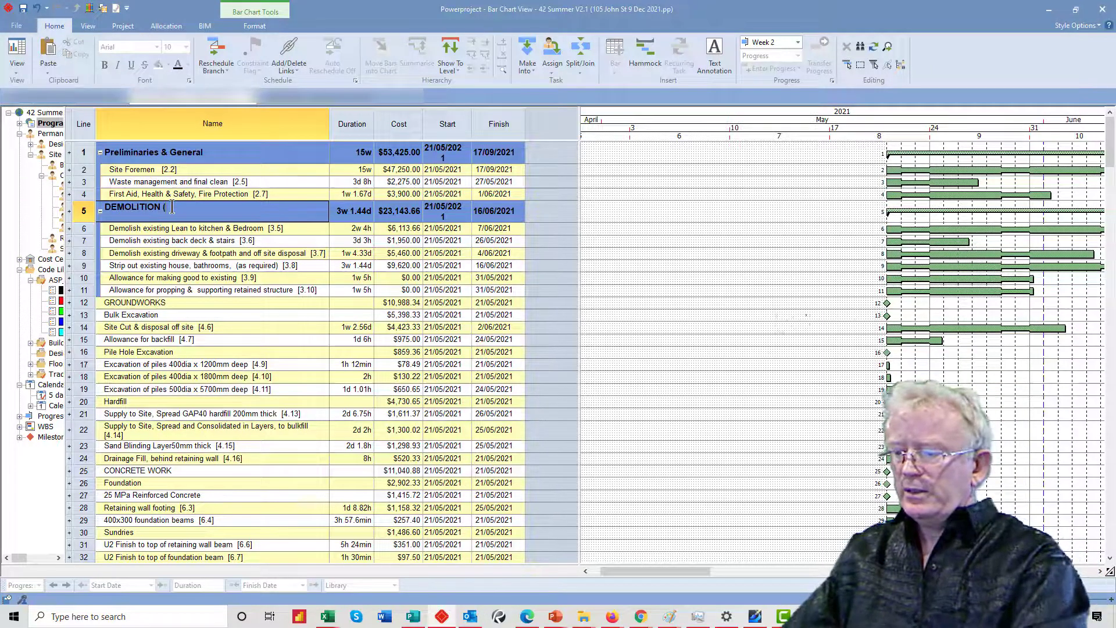
text(House)
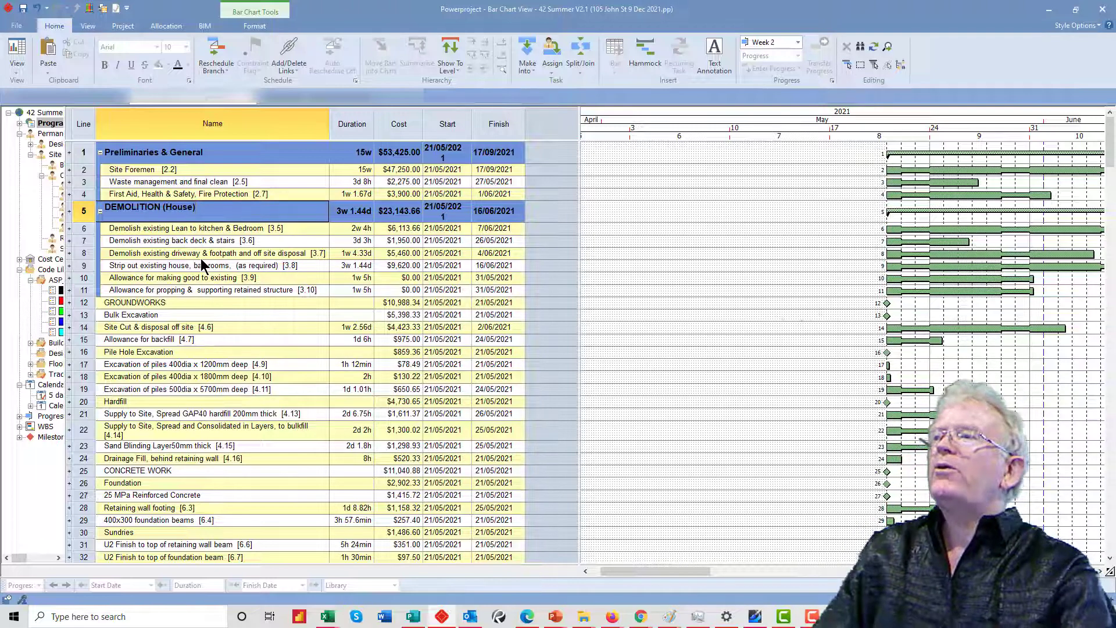
Summarise the Site Cut & disposal off site and Allowance for backfill tasks under GROUNDWORKS.
click(235, 313)
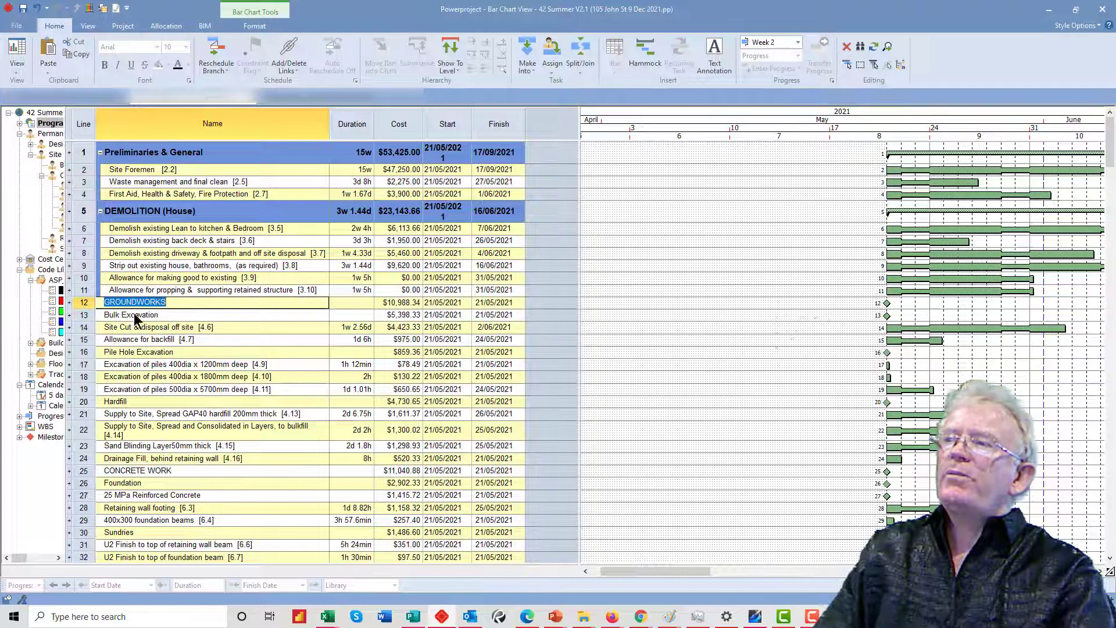
drag(85, 314, 85, 339)
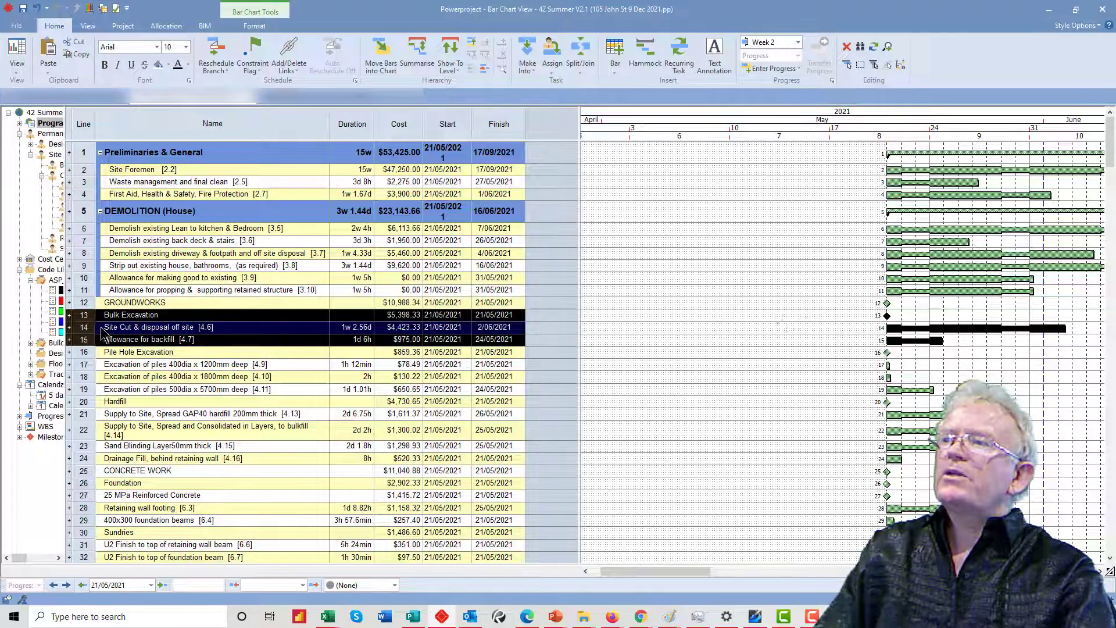
click(104, 328)
drag(85, 328, 85, 339)
right_click(84, 339)
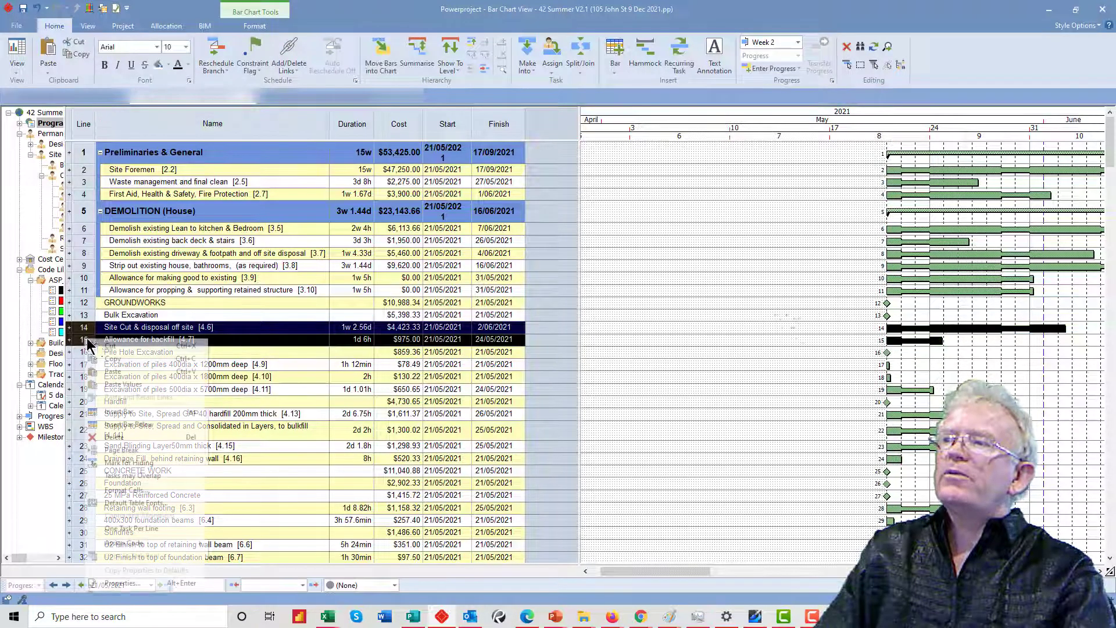
click(417, 58)
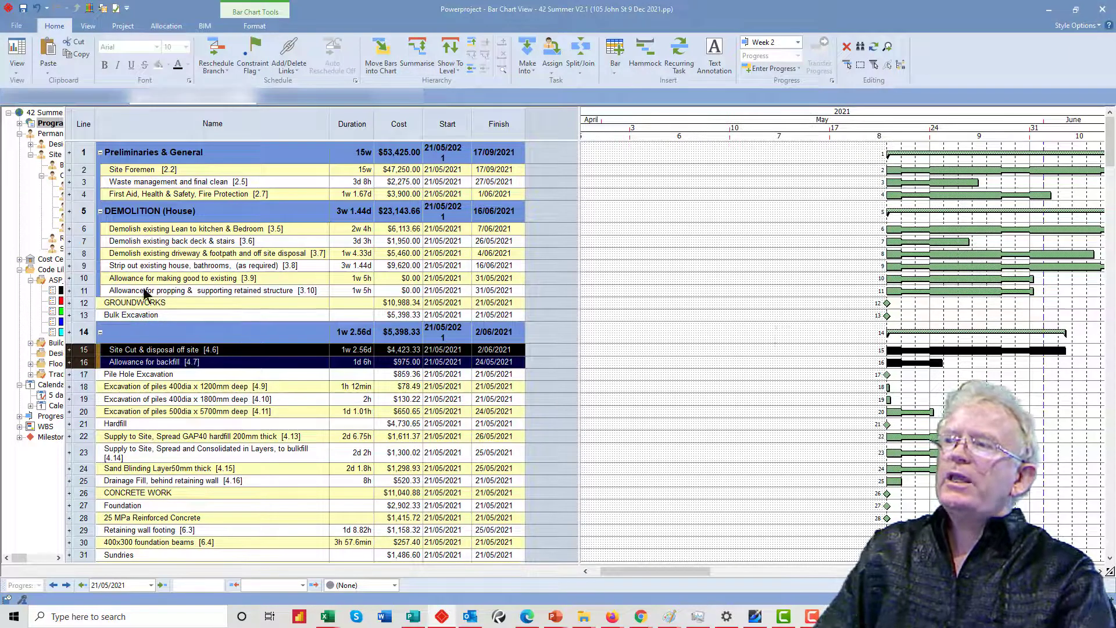
Move the Bulk Excavation heading text into the name of the blank summary directly below it.
double_click(165, 316)
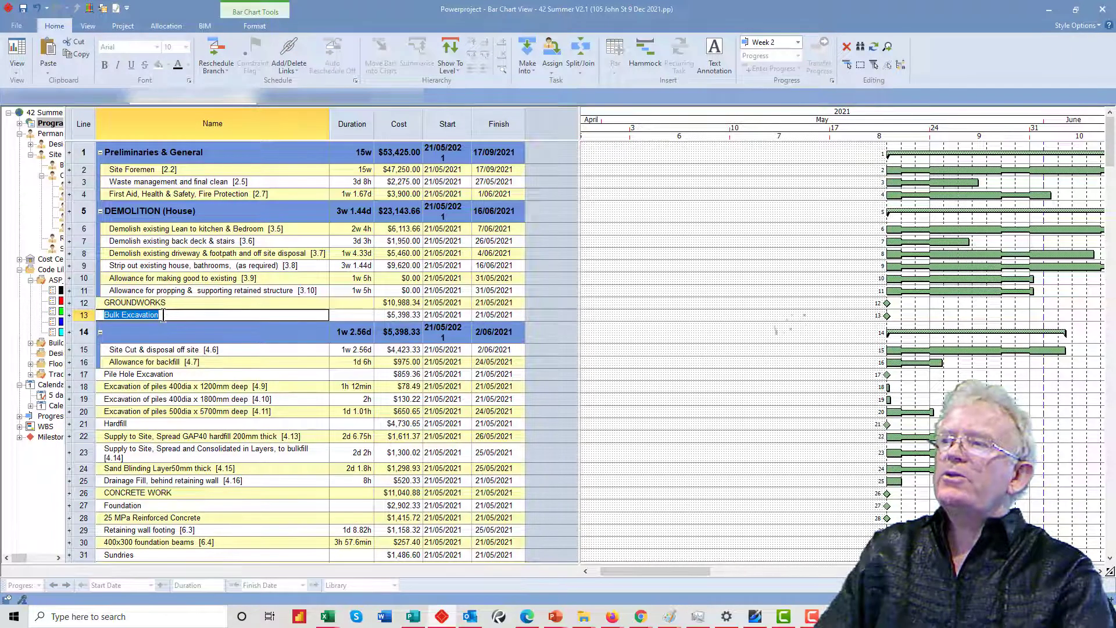
key(ctrl+x)
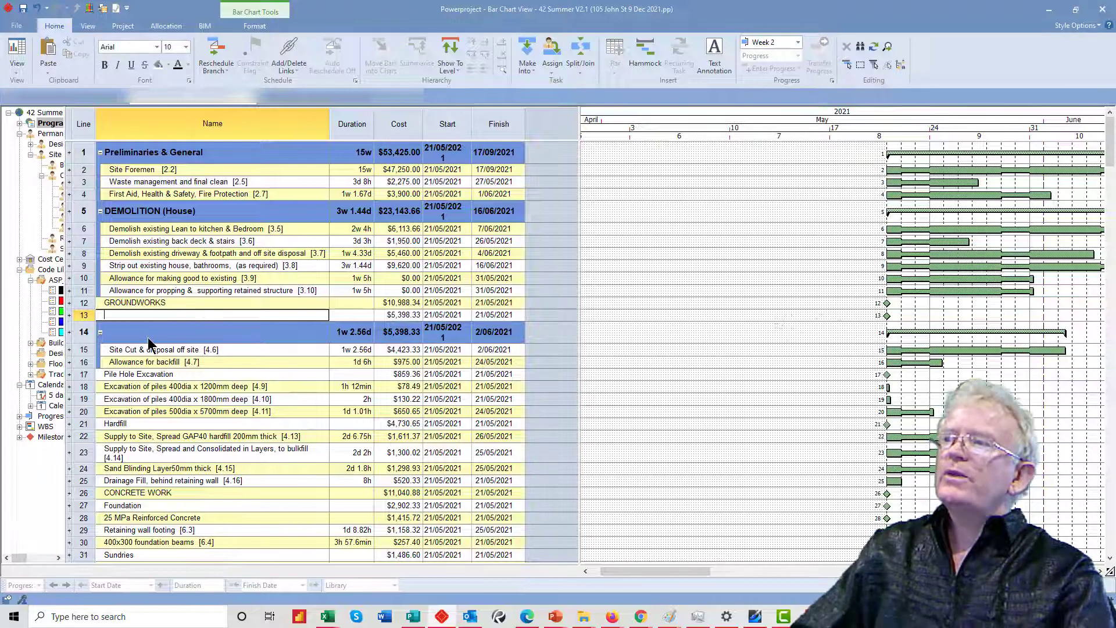
click(147, 334)
key(ctrl+v)
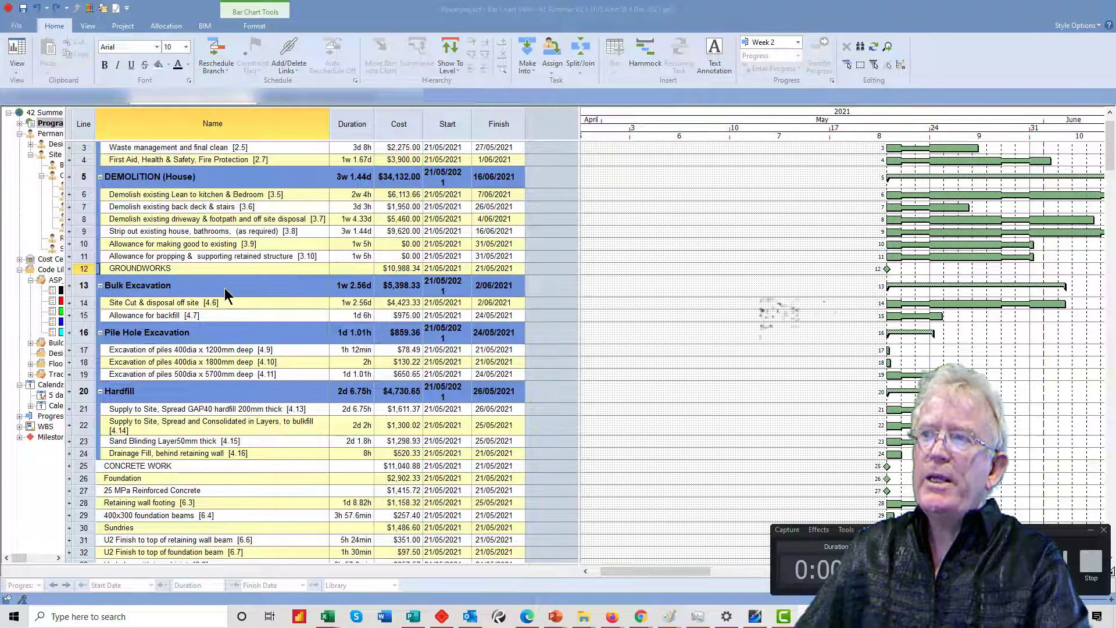
Summarise the Bulk Excavation, Pile Hole Excavation and Hardfill groups with all their tasks under one higher-level summary.
click(83, 285)
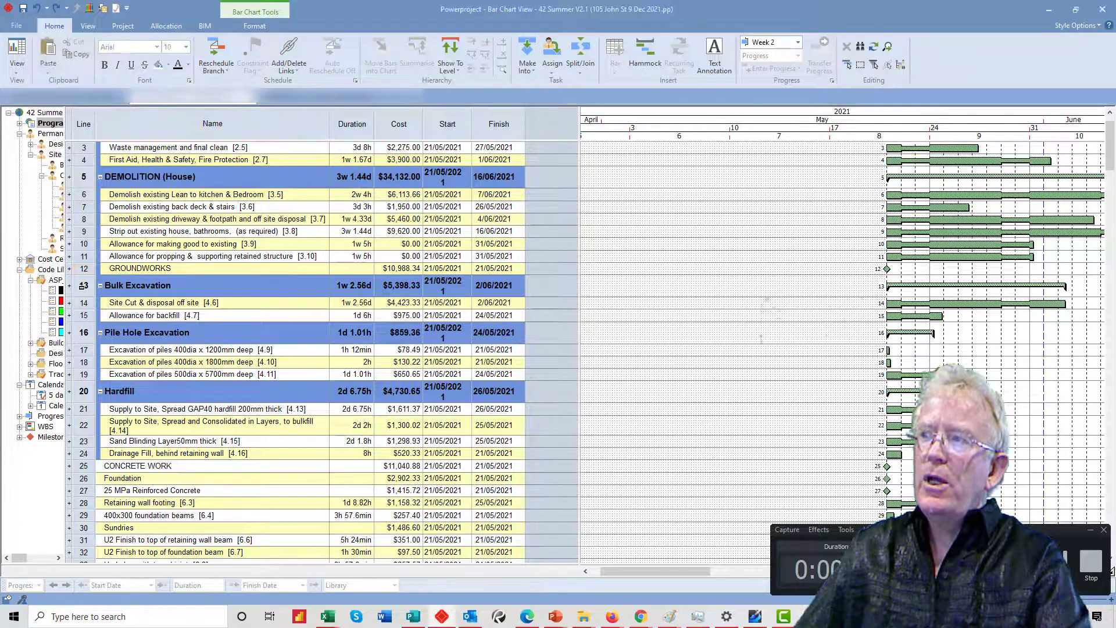
drag(83, 285, 75, 453)
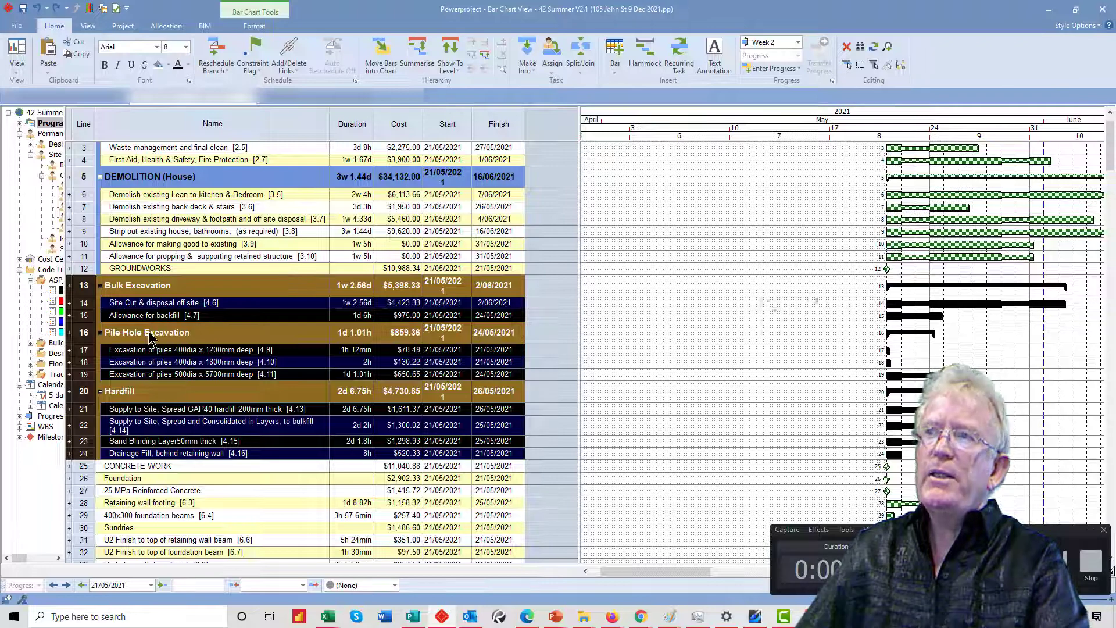
click(414, 61)
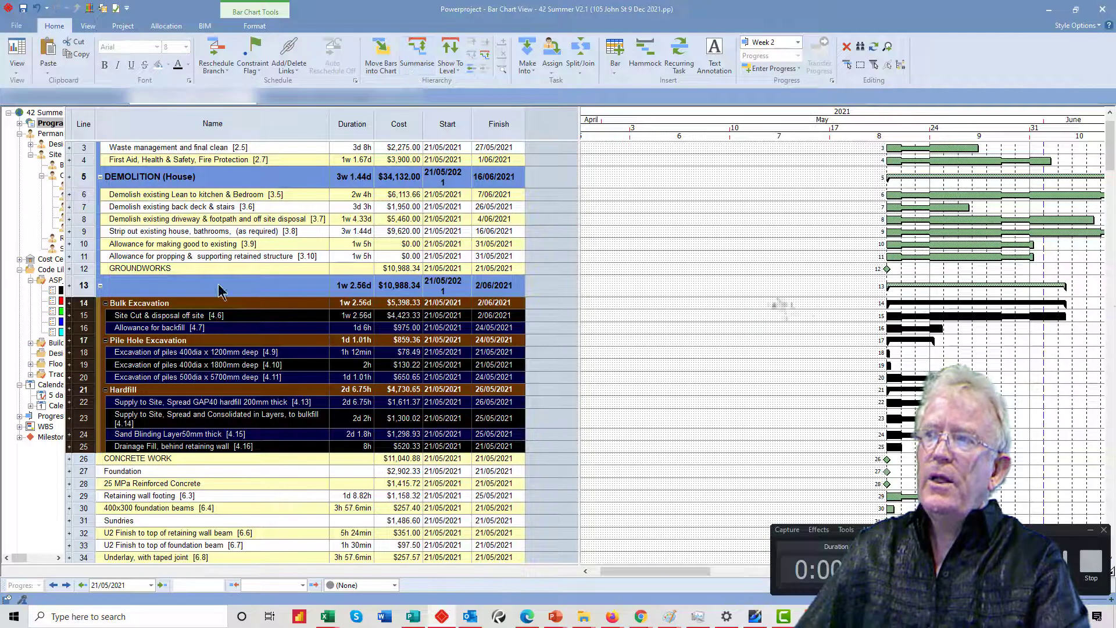
Move the GROUNDWORKS heading text into the name of the blank summary above Bulk Excavation.
click(154, 269)
double_click(159, 269)
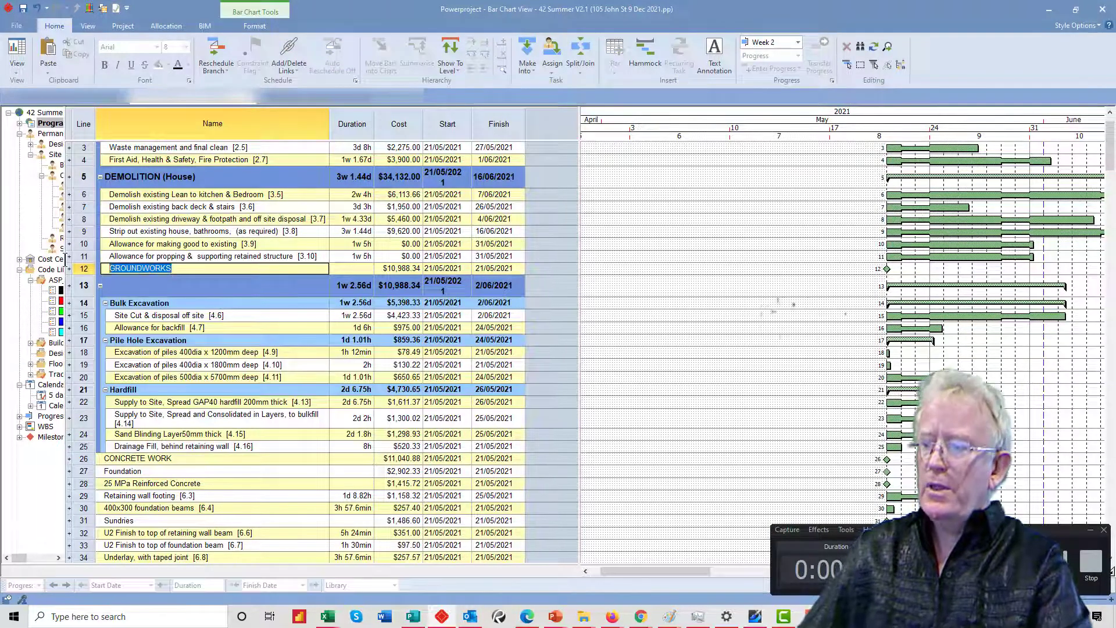
key(Delete)
click(131, 291)
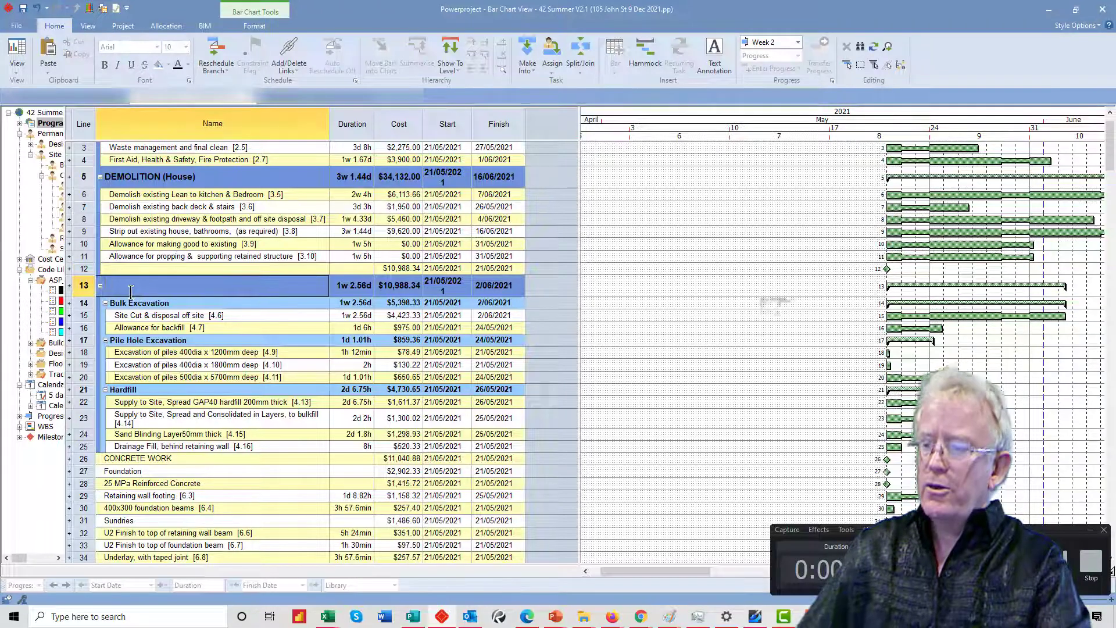
key(ctrl+v)
click(219, 327)
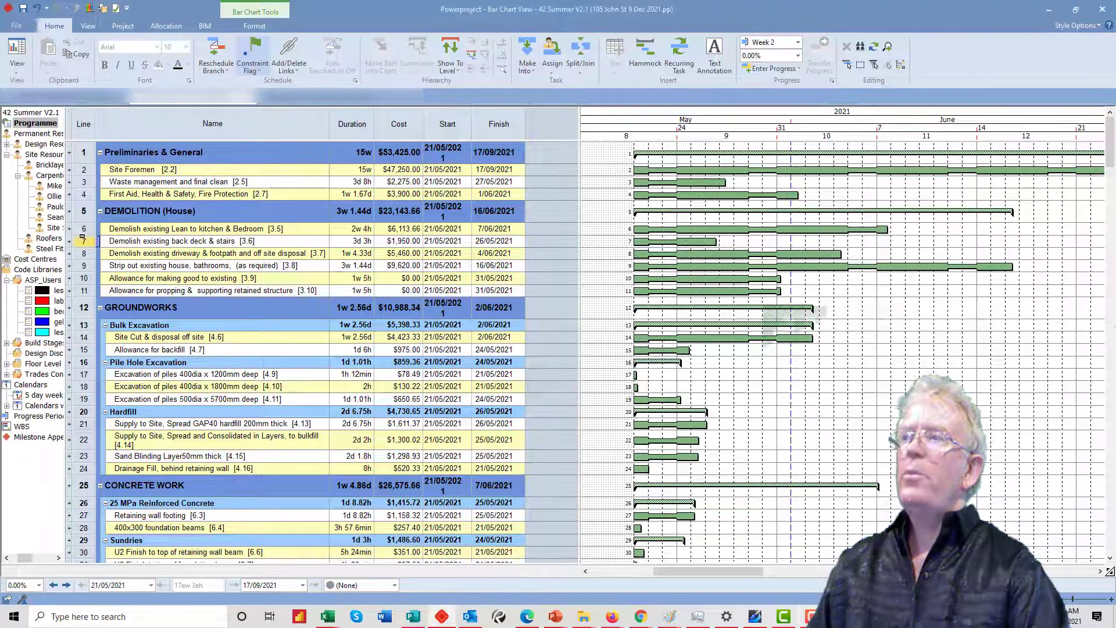
click(118, 241)
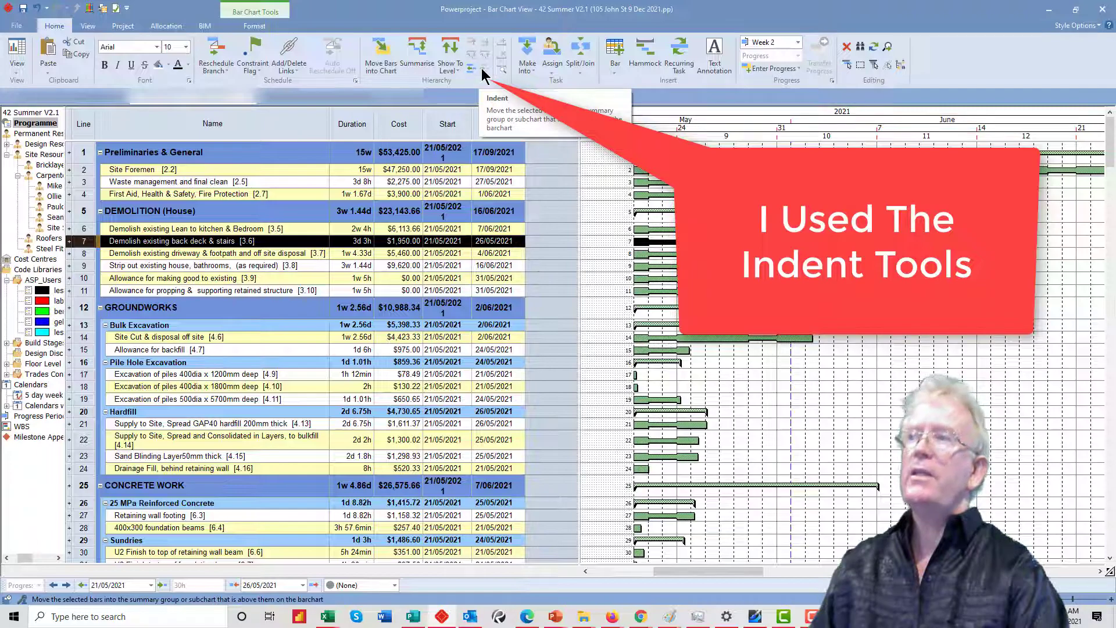
scroll(133, 268, down, 10)
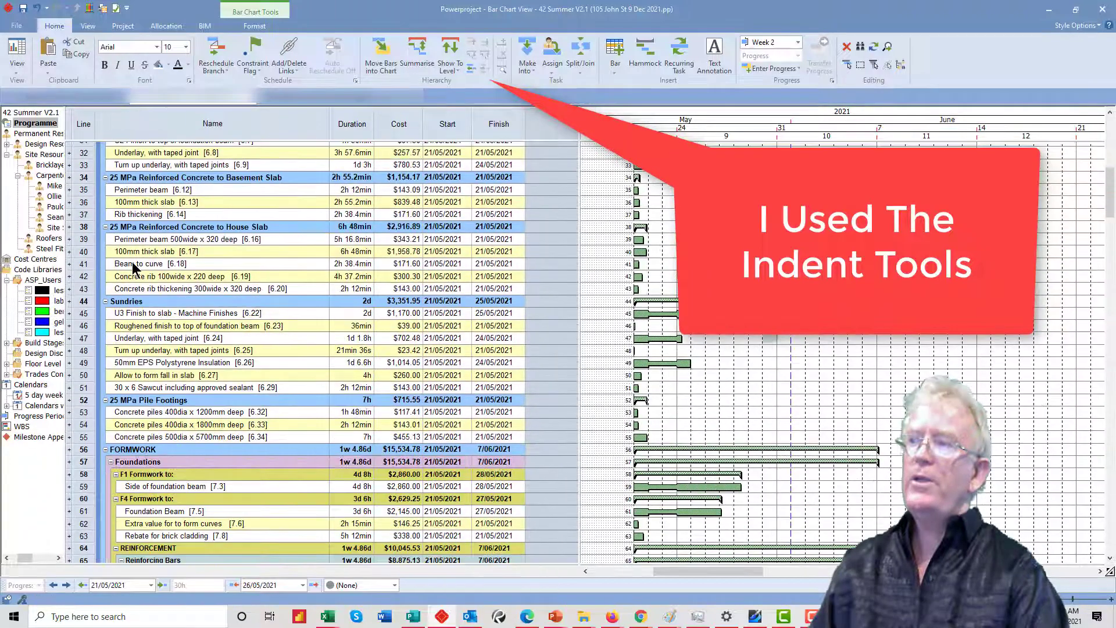
scroll(134, 268, down, 3)
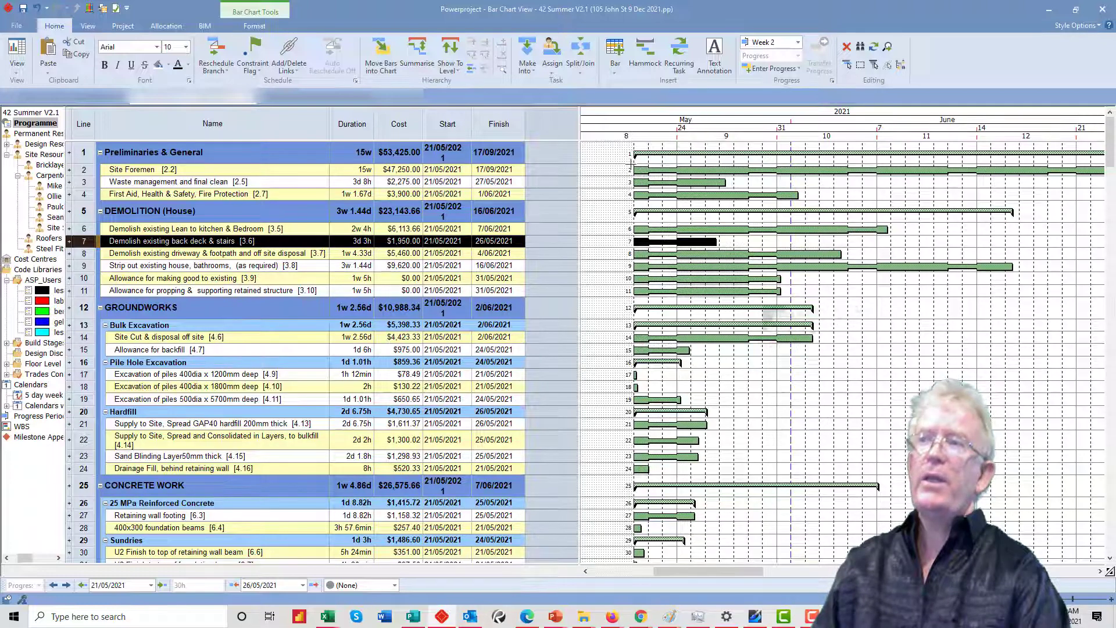
Link all six tasks under DEMOLITION (House) in sequence, from Demolish existing Lean to kitchen & Bedroom to Allowance for propping & supporting retained structure.
click(650, 203)
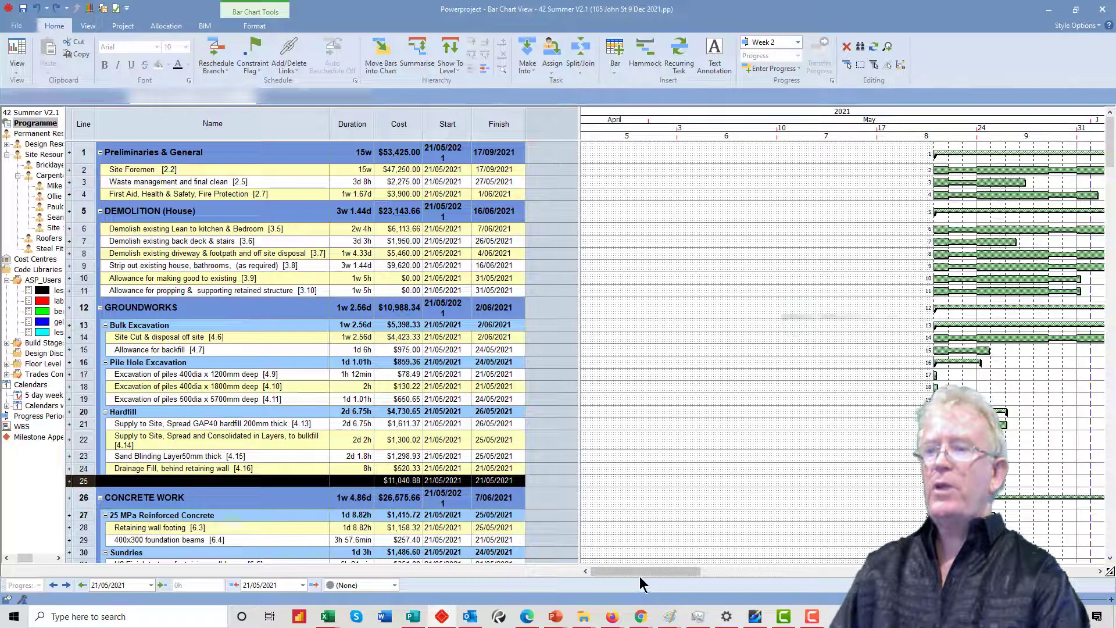
drag(637, 573, 697, 574)
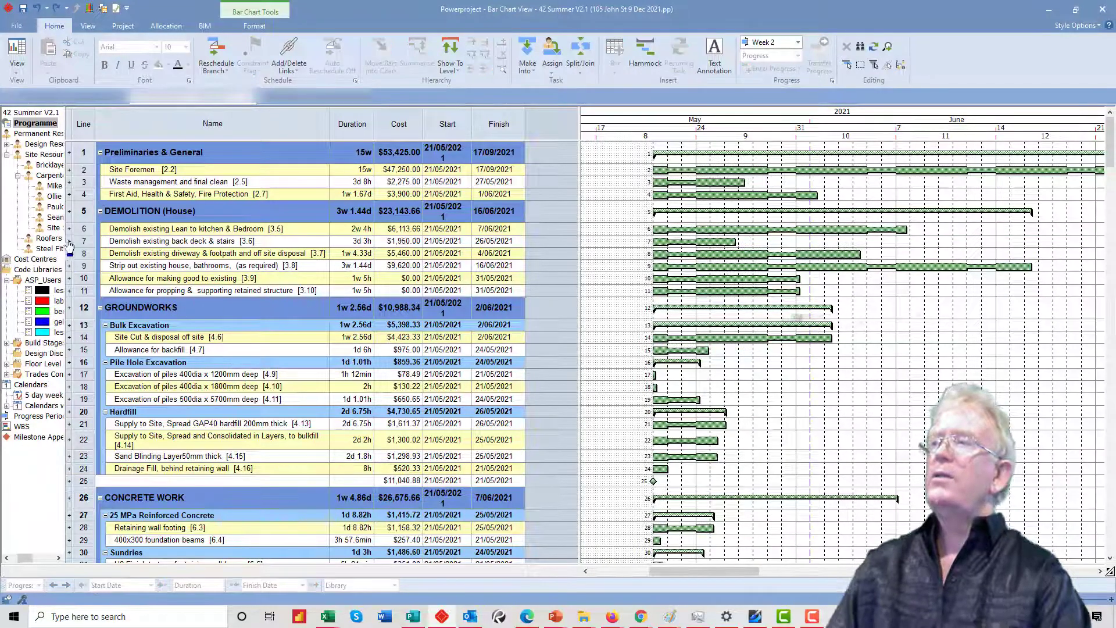
drag(84, 228, 82, 289)
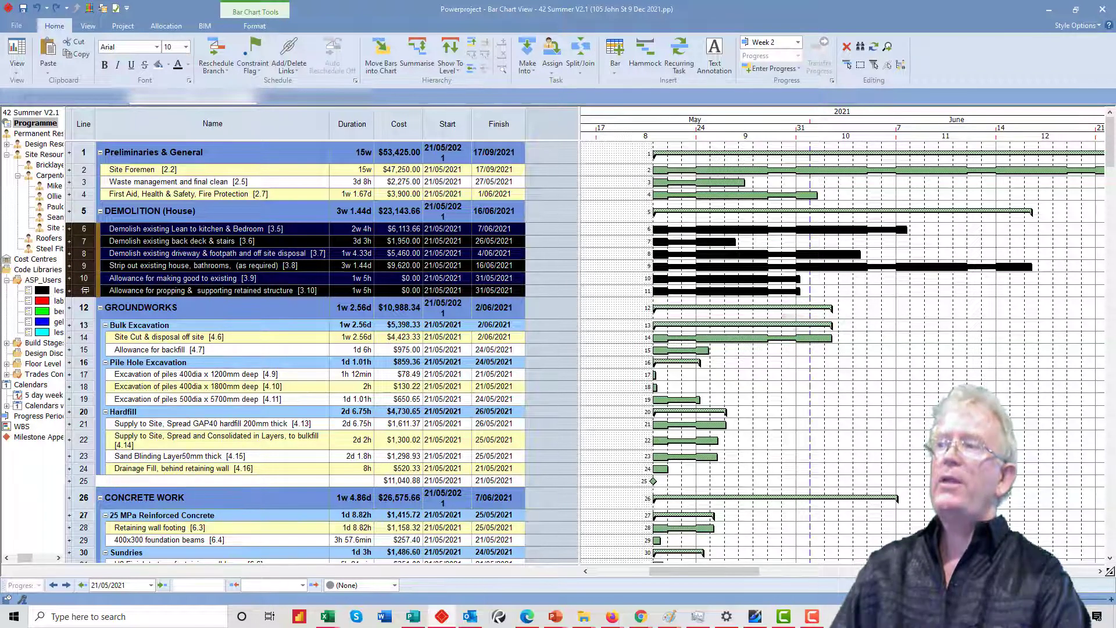
click(292, 70)
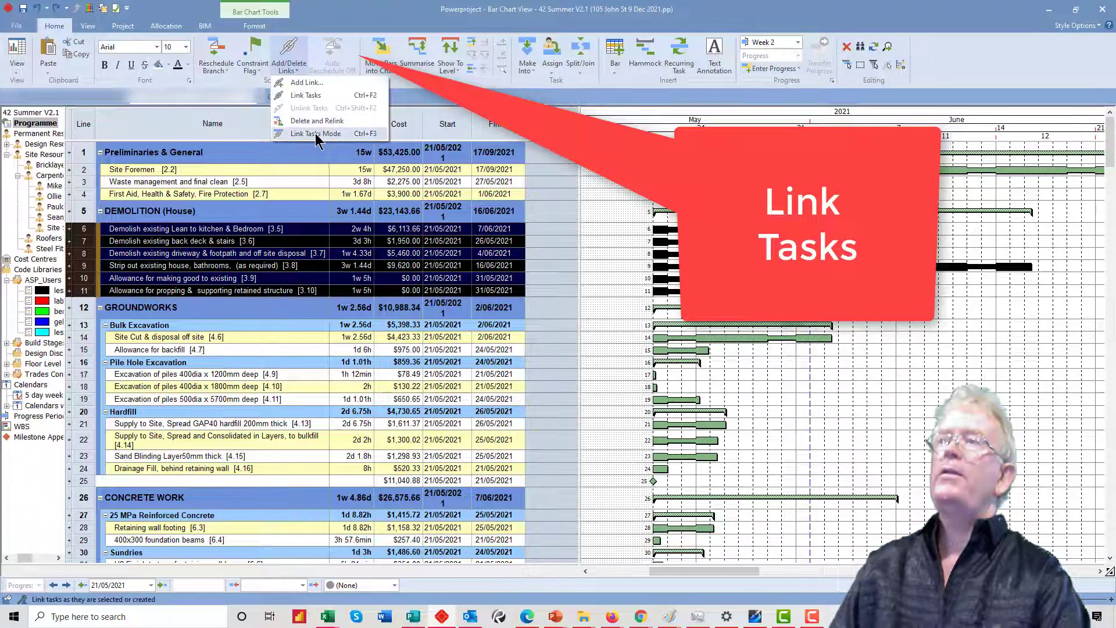
click(308, 95)
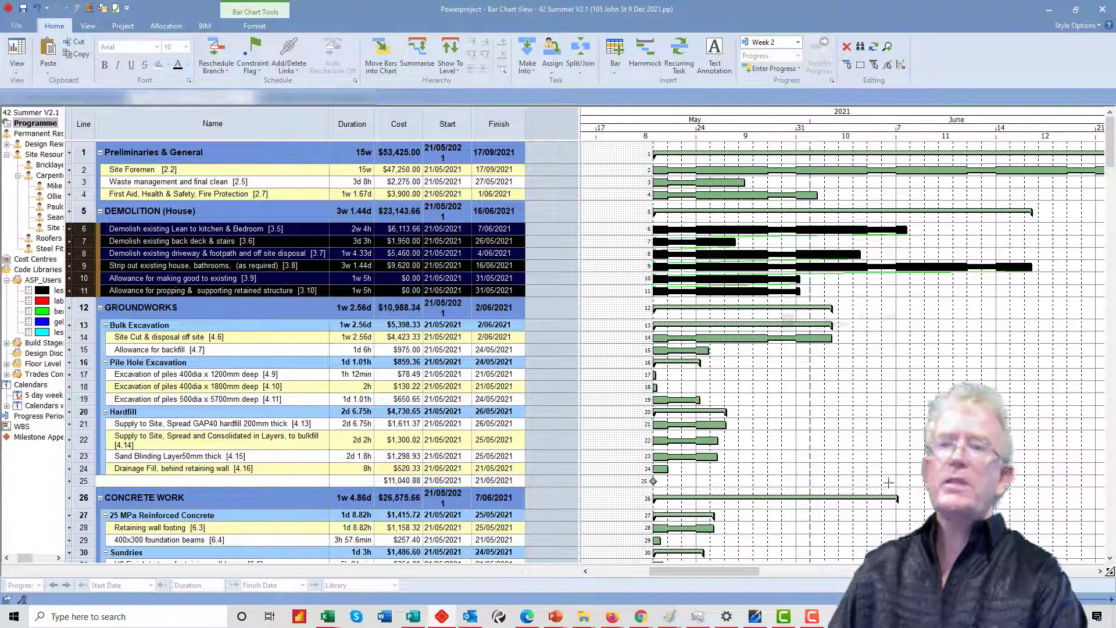
click(764, 280)
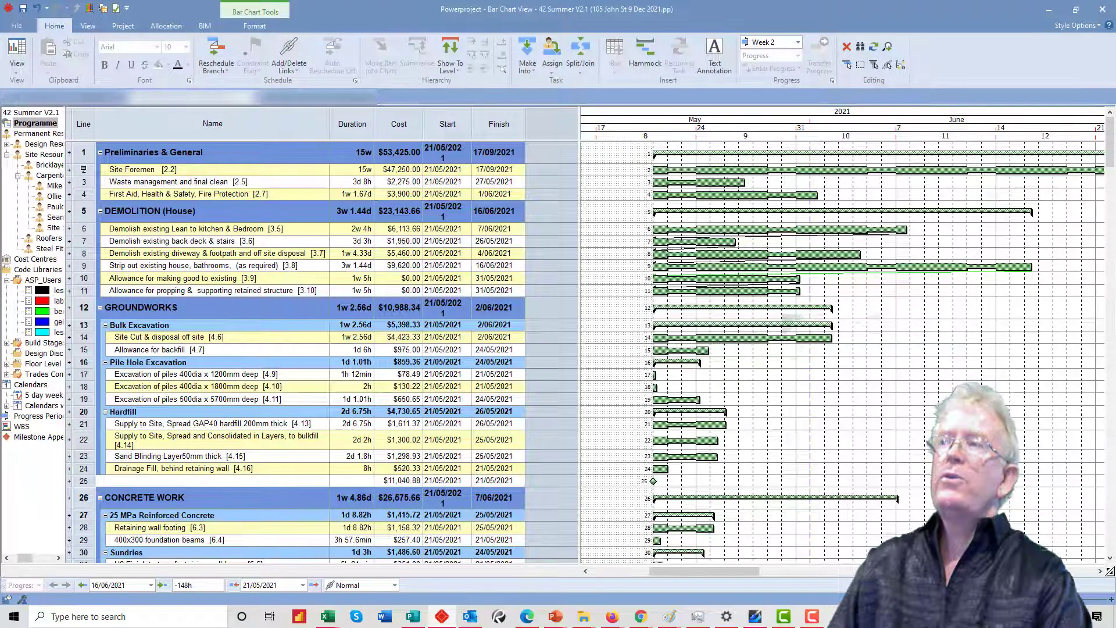
drag(93, 171, 84, 193)
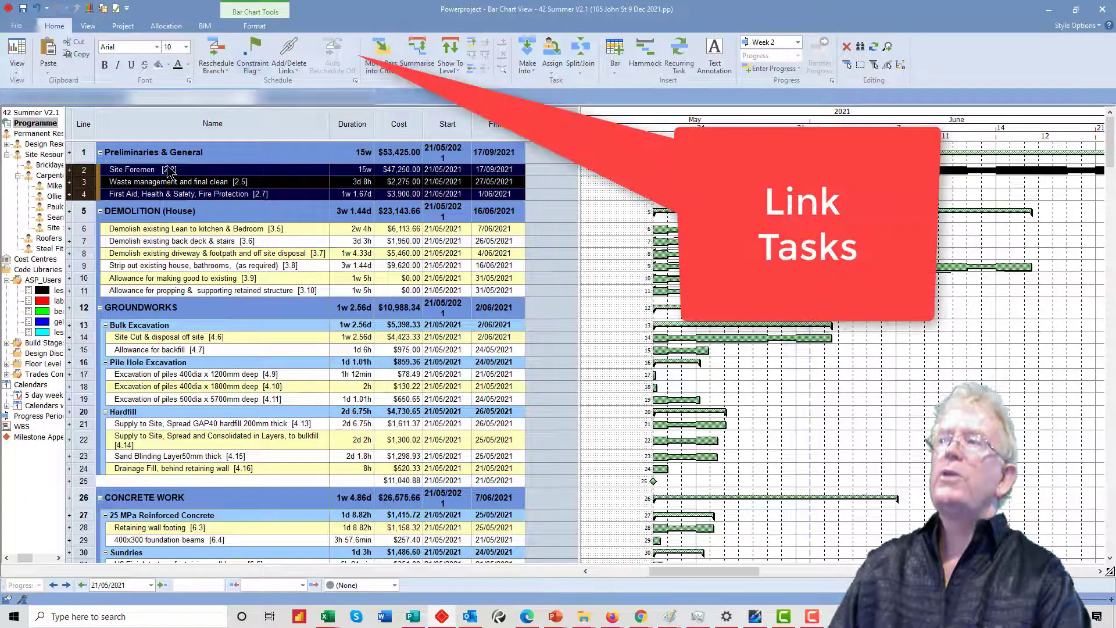
click(304, 72)
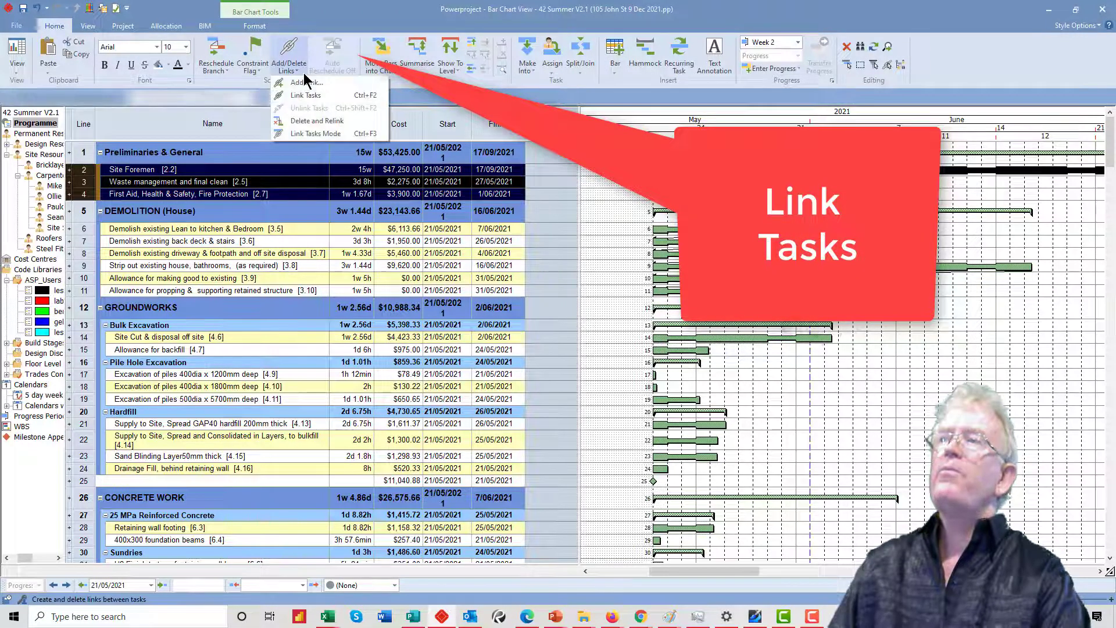
key(Escape)
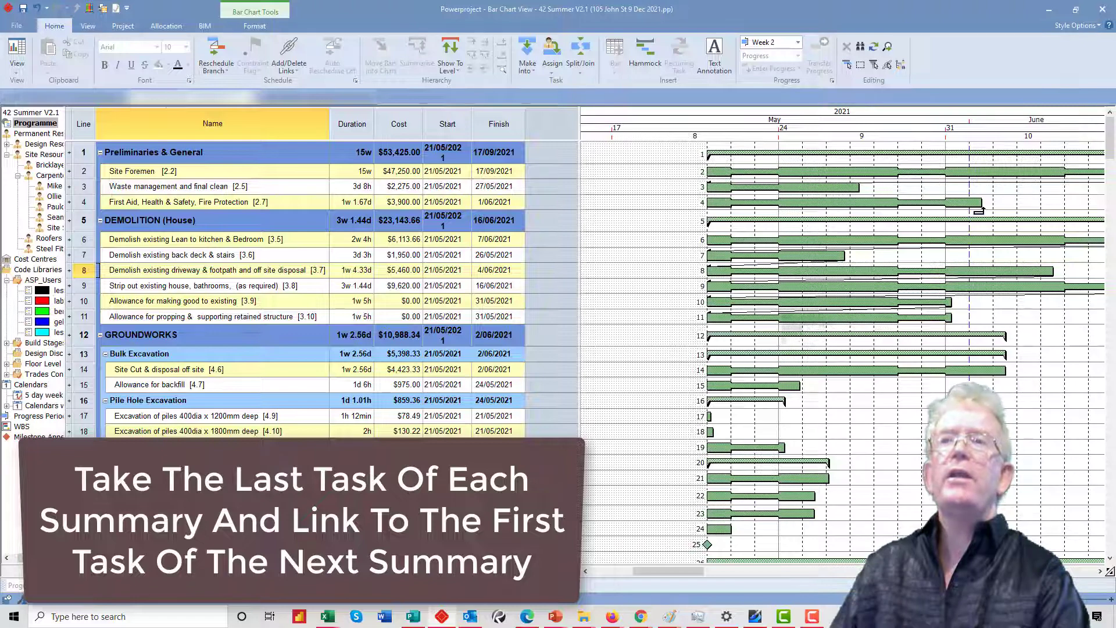
Link First Aid, Health & Safety, Fire Protection to the first demolition task, and link the two Bulk Excavation tasks in sequence.
drag(978, 211, 714, 241)
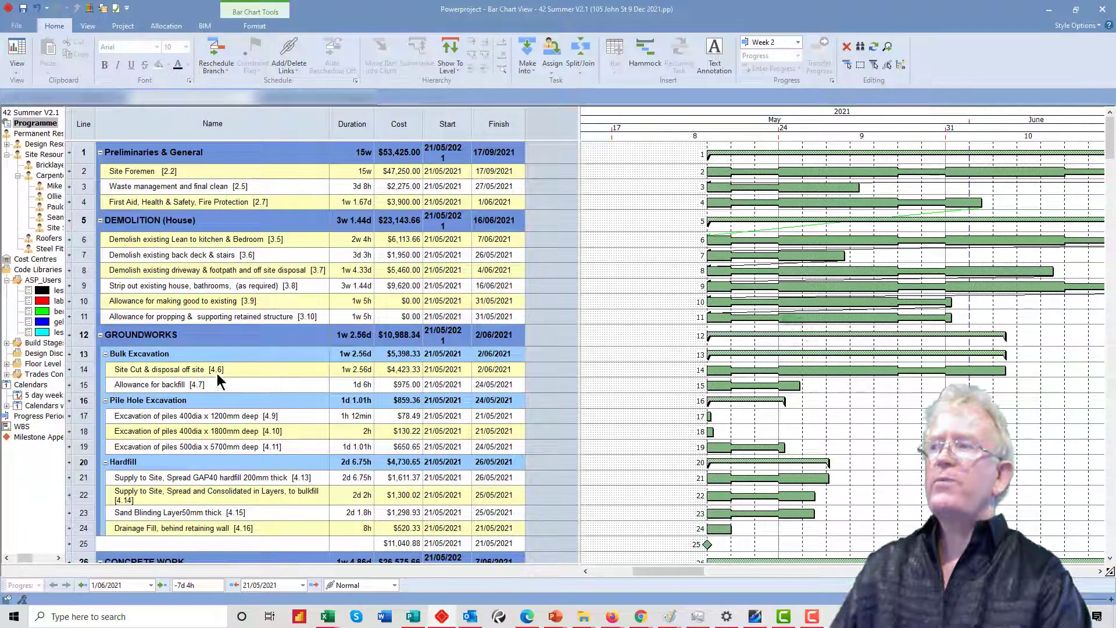
drag(85, 372, 84, 384)
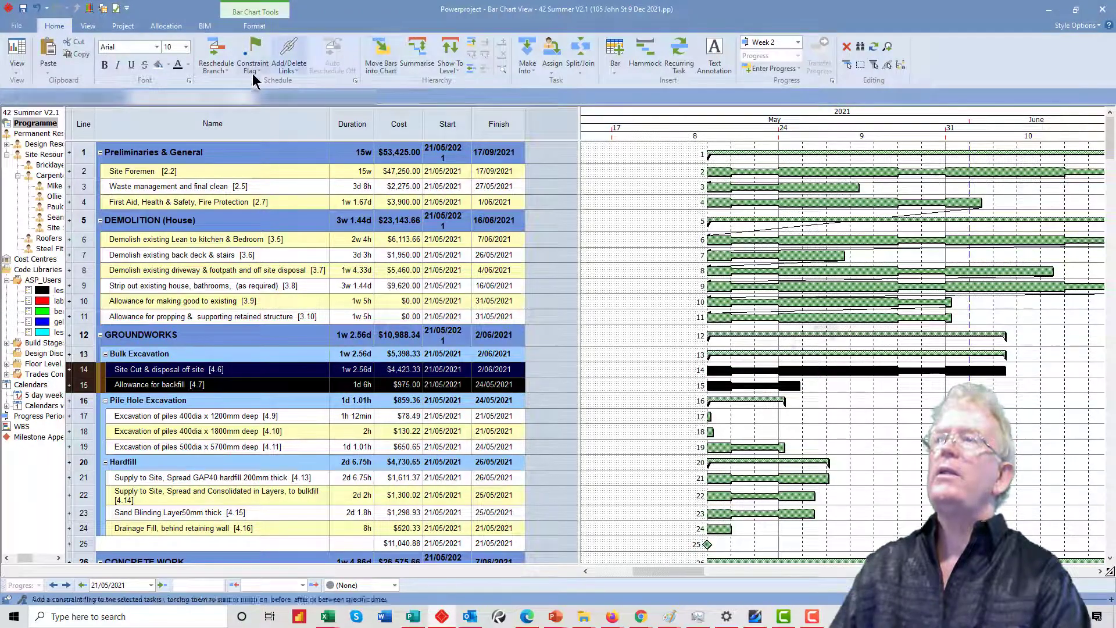
click(289, 67)
click(305, 95)
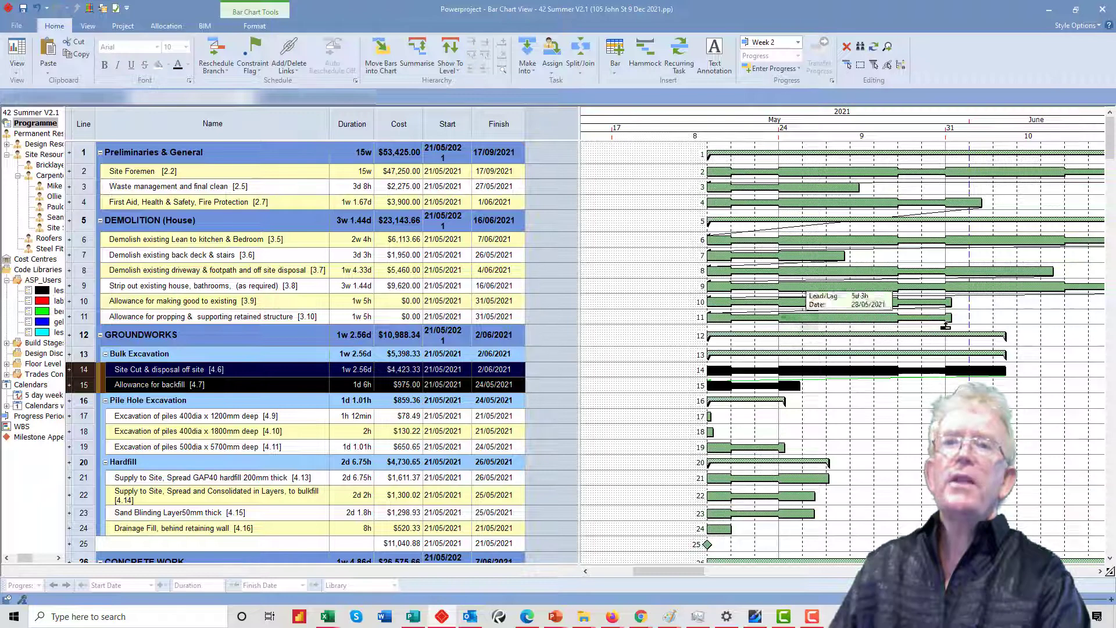
Link the end of Allowance for propping & supporting retained structure to the start of Site Cut & disposal off site.
drag(950, 318, 726, 372)
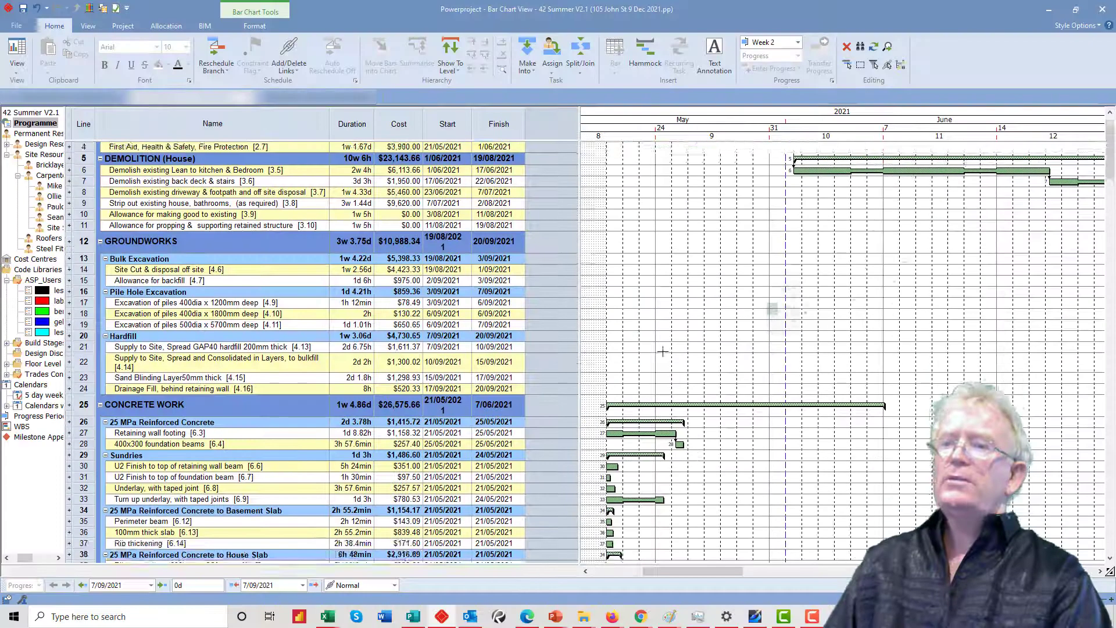
scroll(814, 349, up, 1)
drag(685, 571, 653, 471)
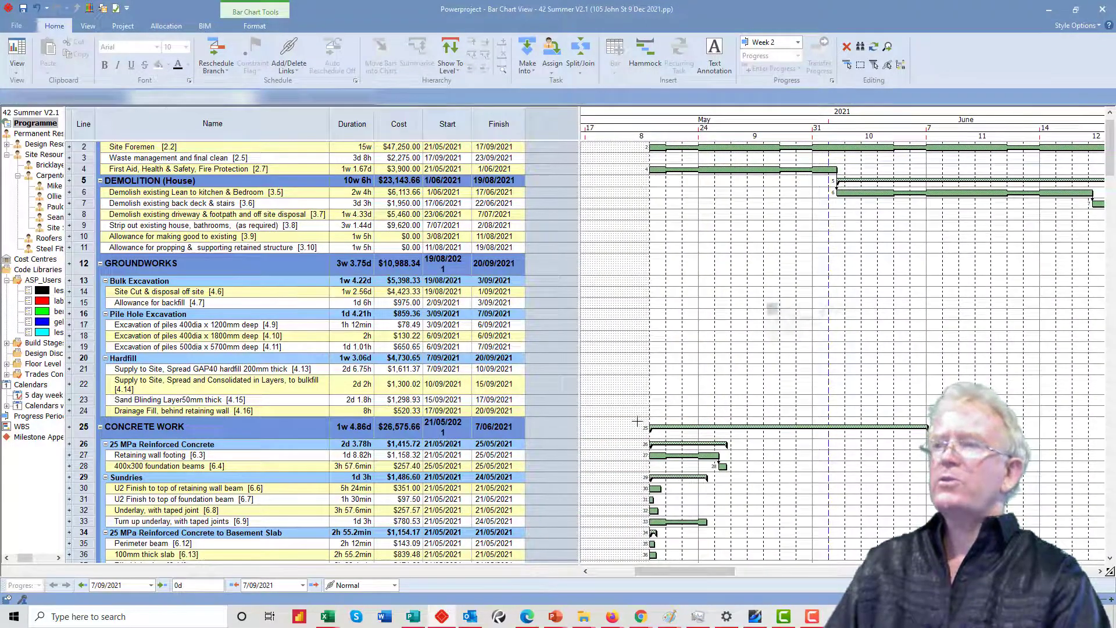